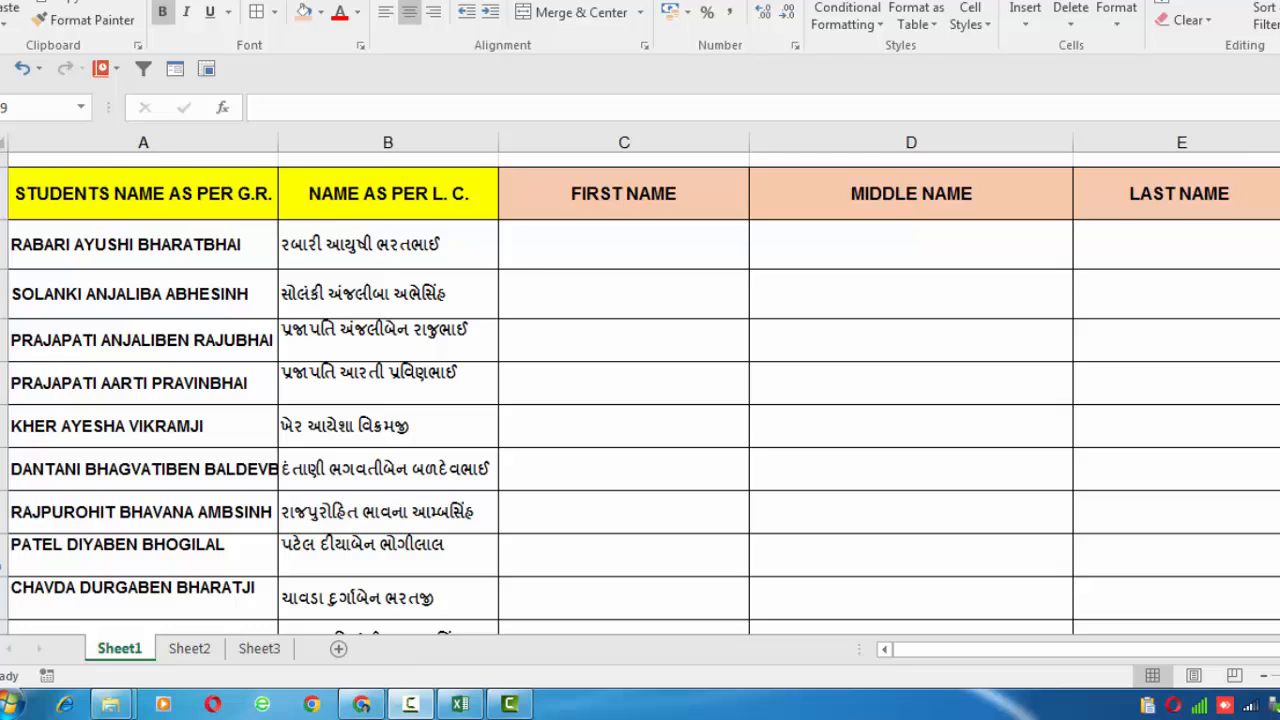
click(563, 250)
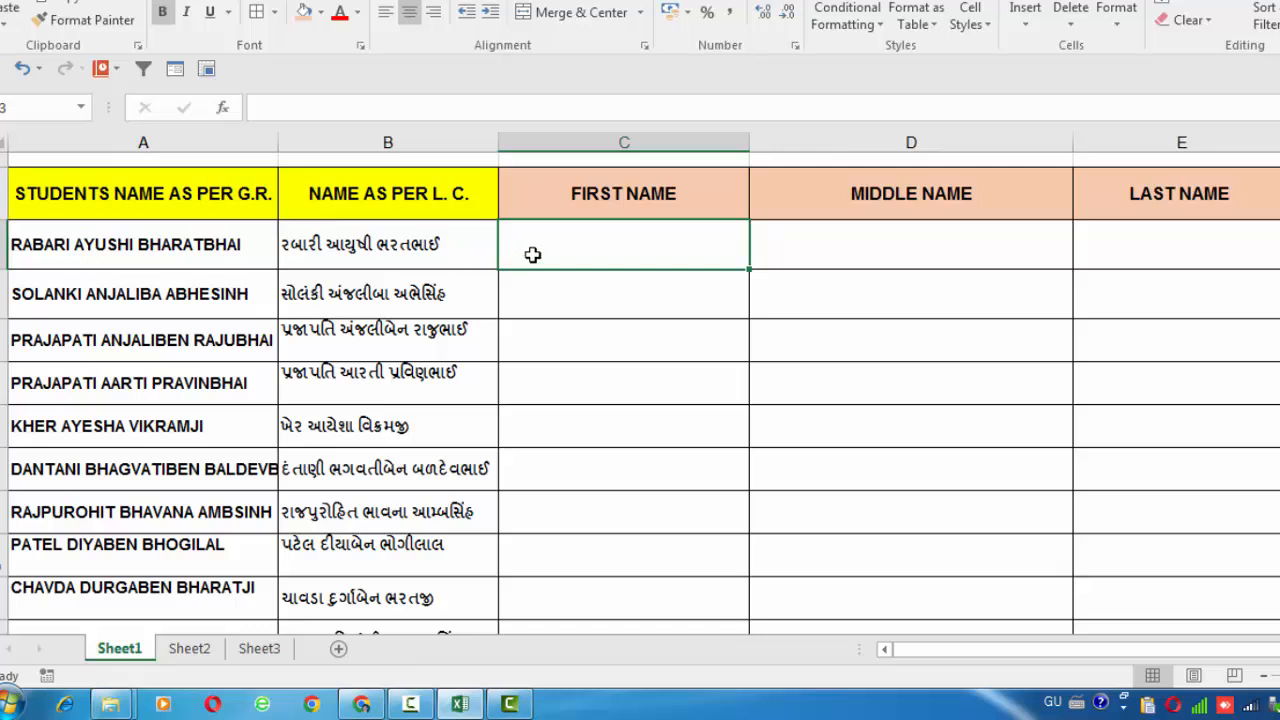
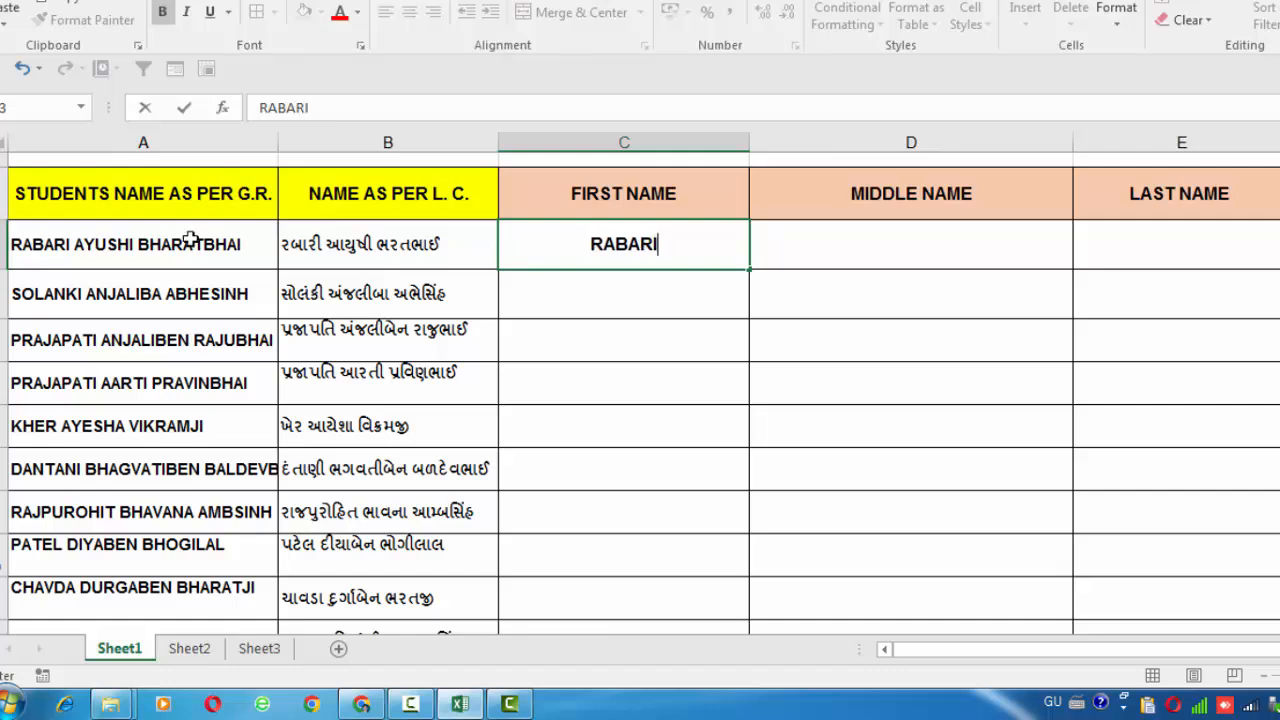
click(645, 385)
Flash Fill the remaining first names down column C from the RABARI example
click(632, 245)
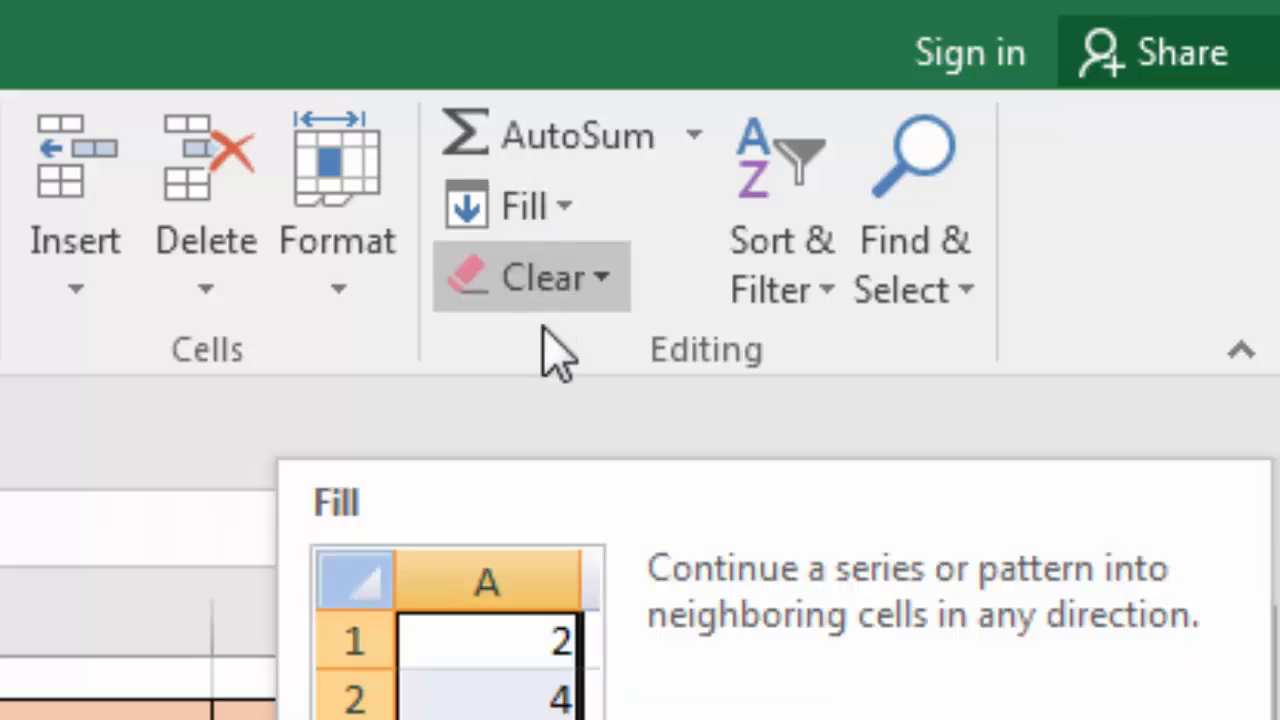
click(575, 212)
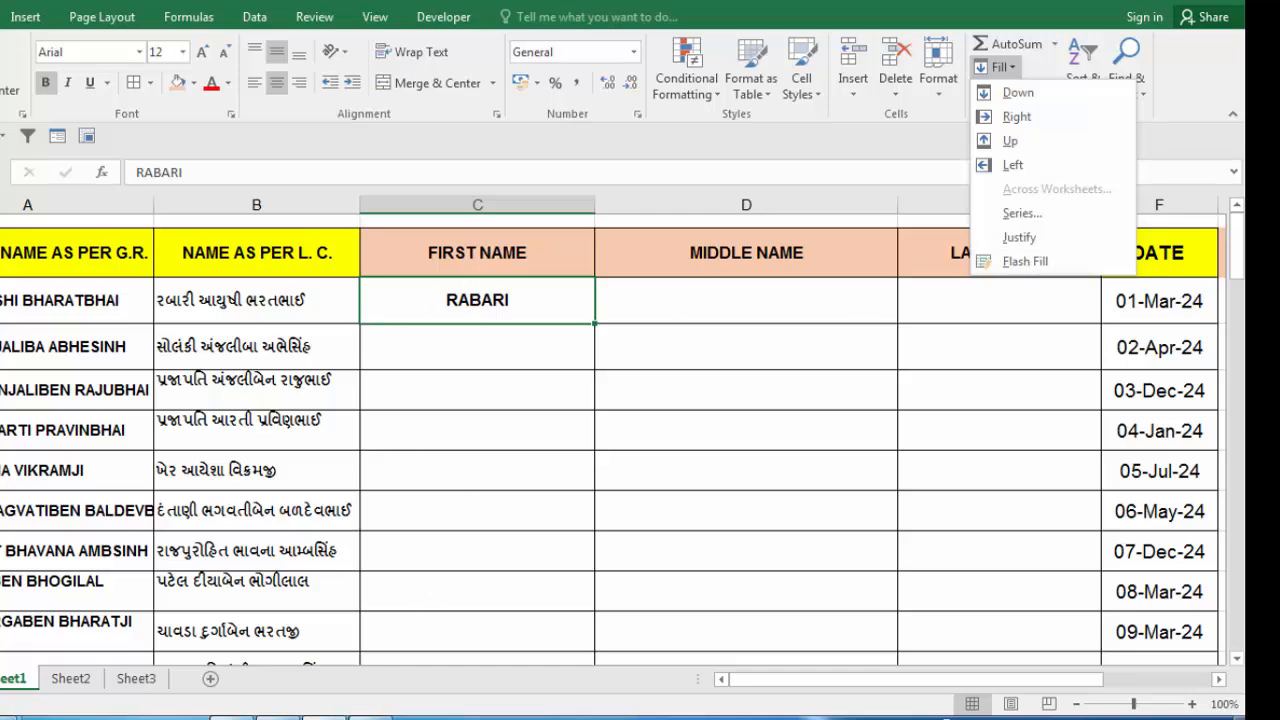
click(1022, 264)
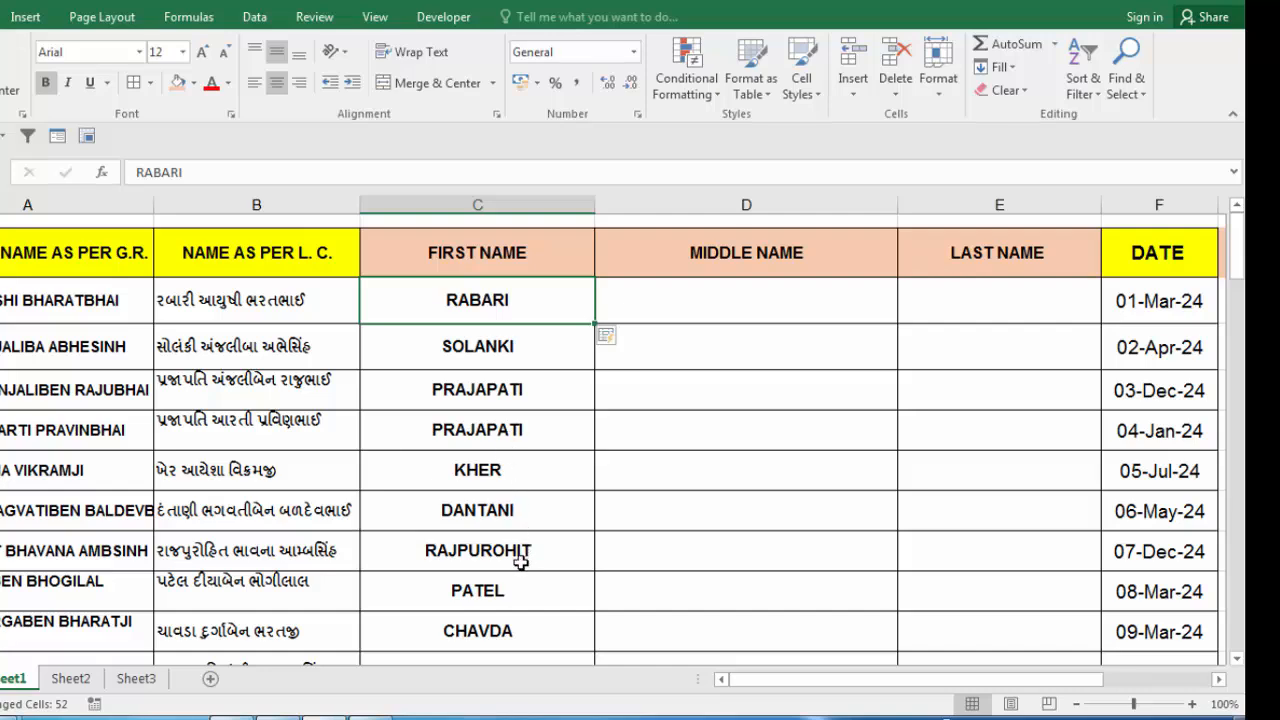
scroll(505, 605, down, 4)
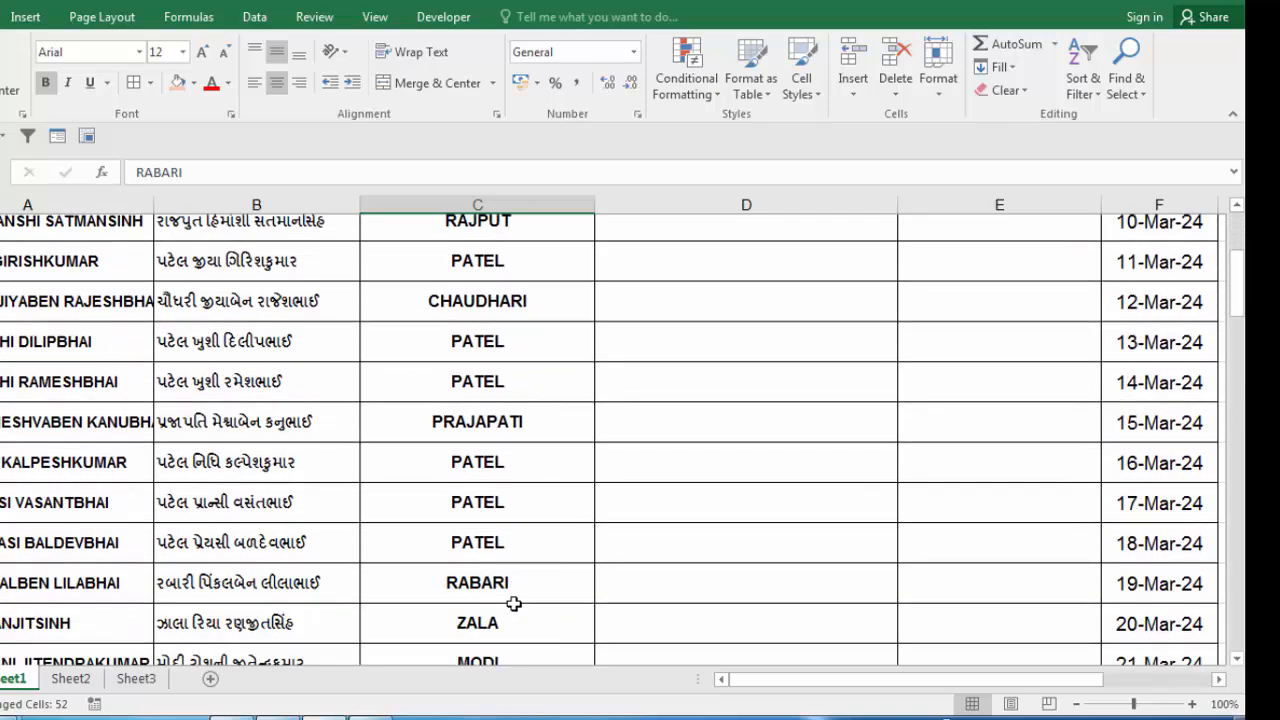
scroll(513, 604, down, 2)
scroll(509, 600, up, 5)
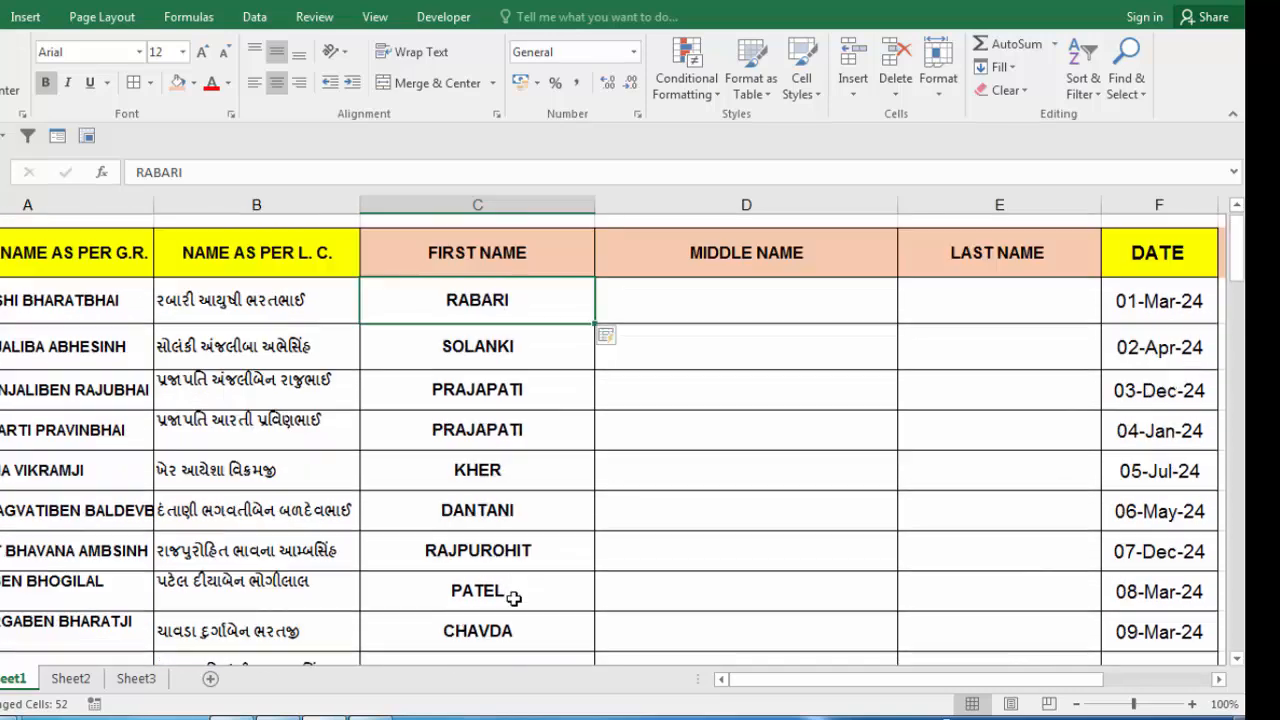
click(705, 302)
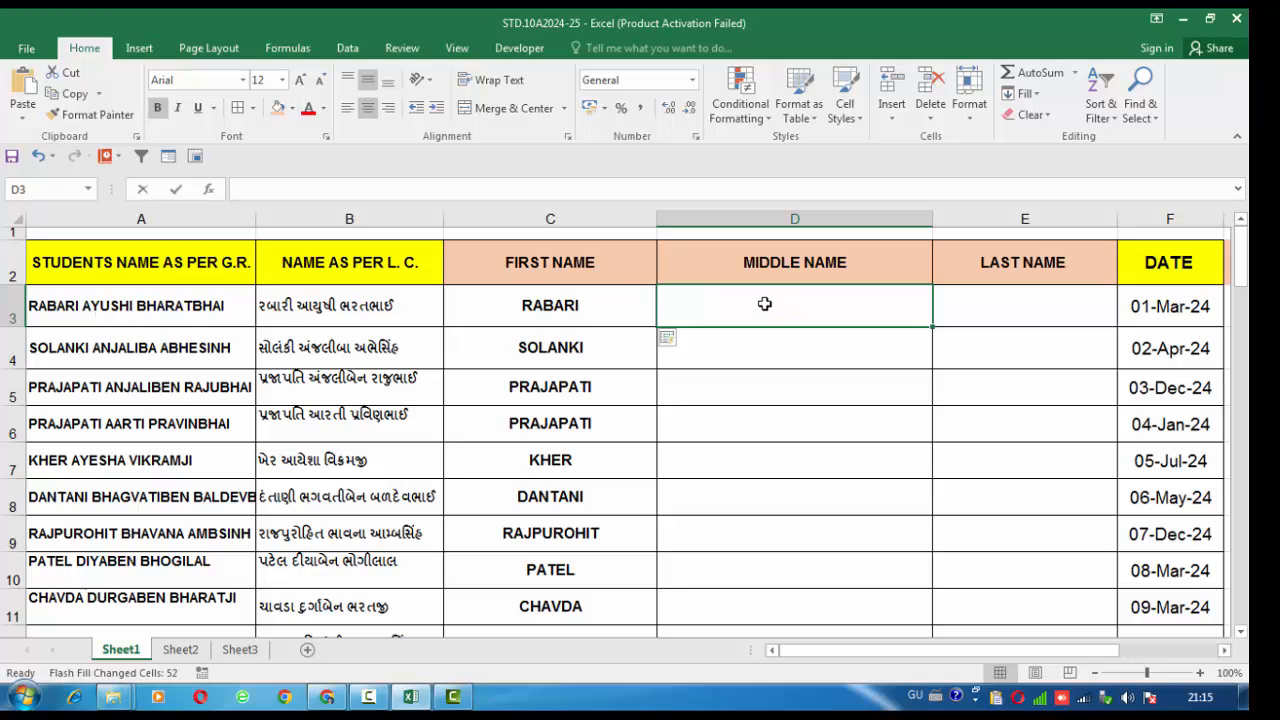
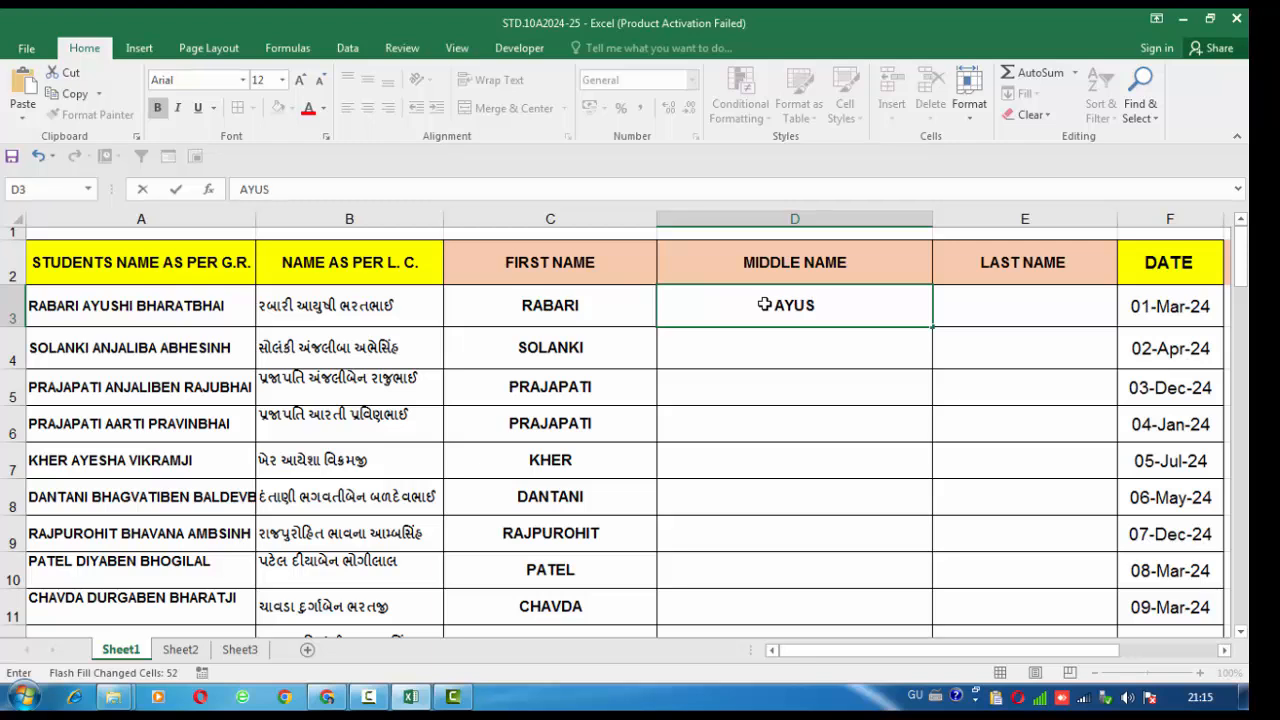
click(814, 378)
click(800, 311)
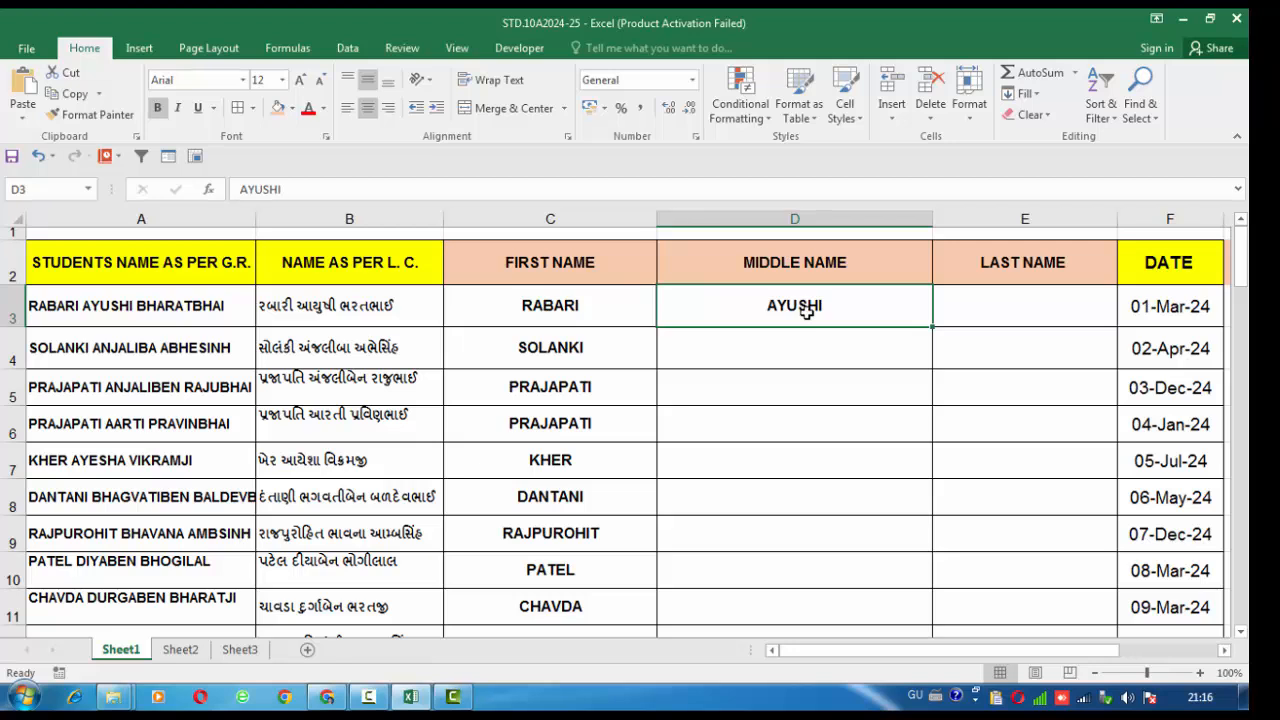
click(1034, 100)
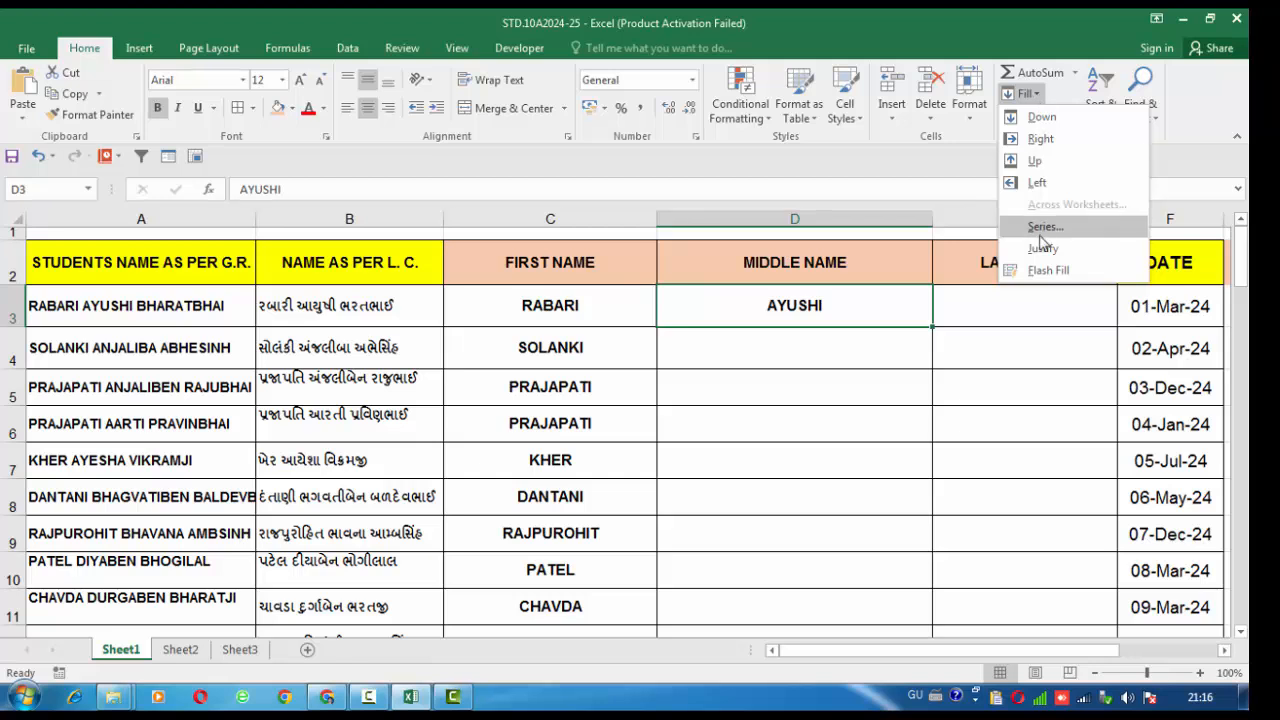
click(1040, 271)
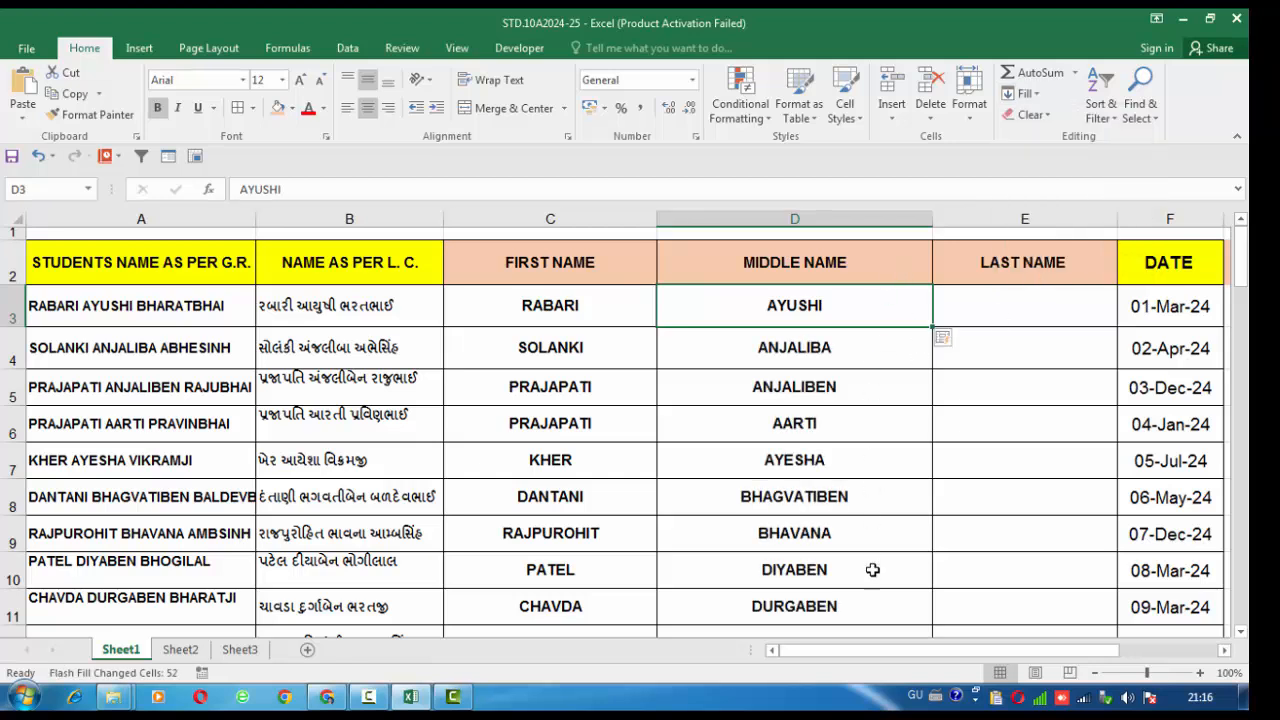
click(989, 312)
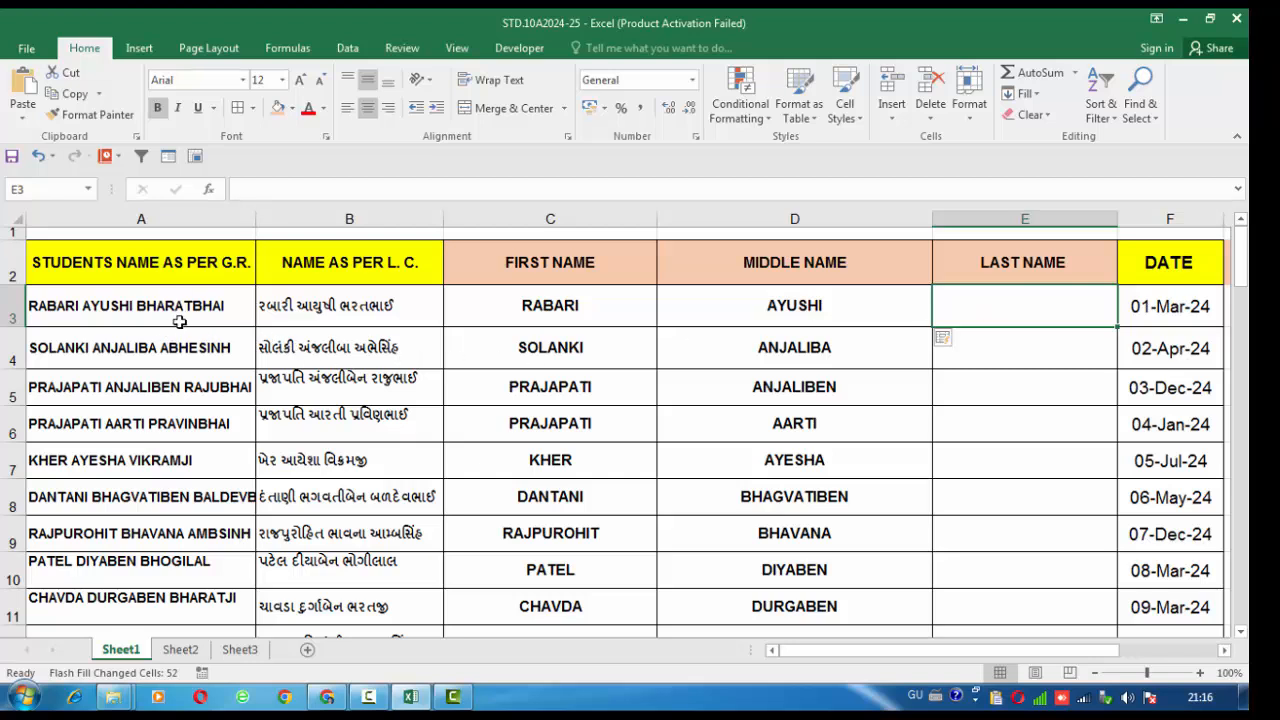
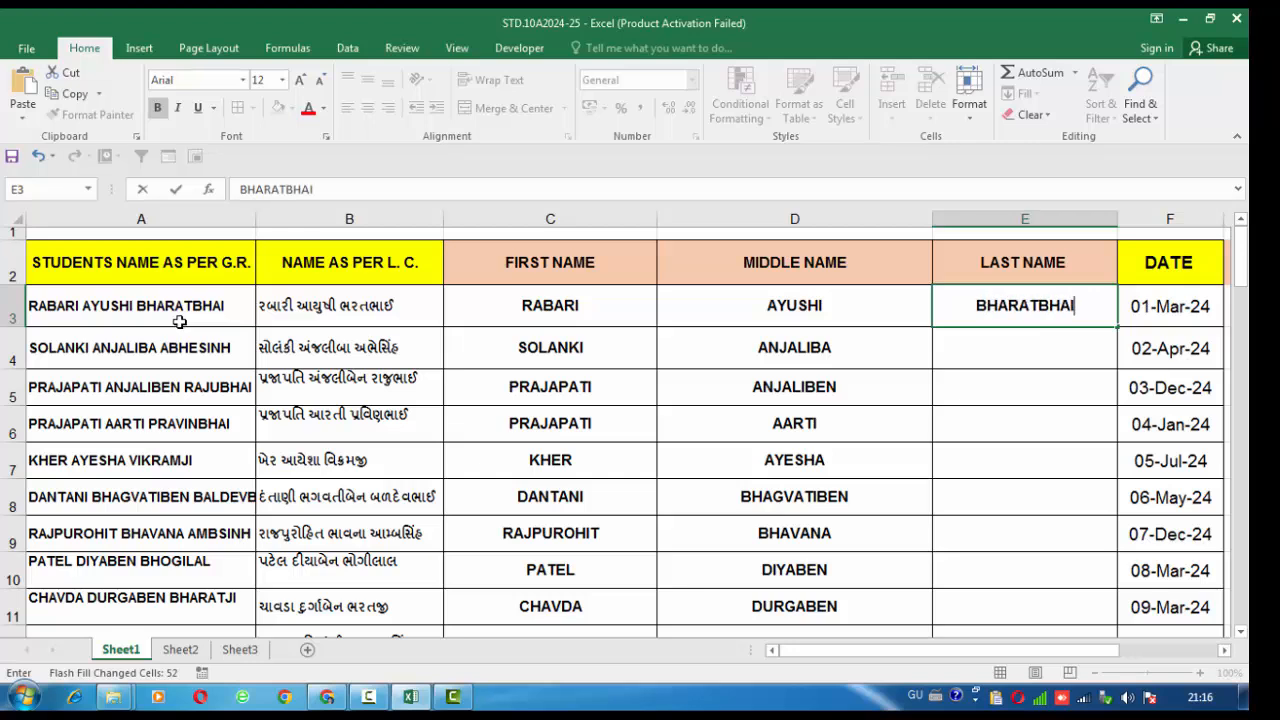
click(1043, 358)
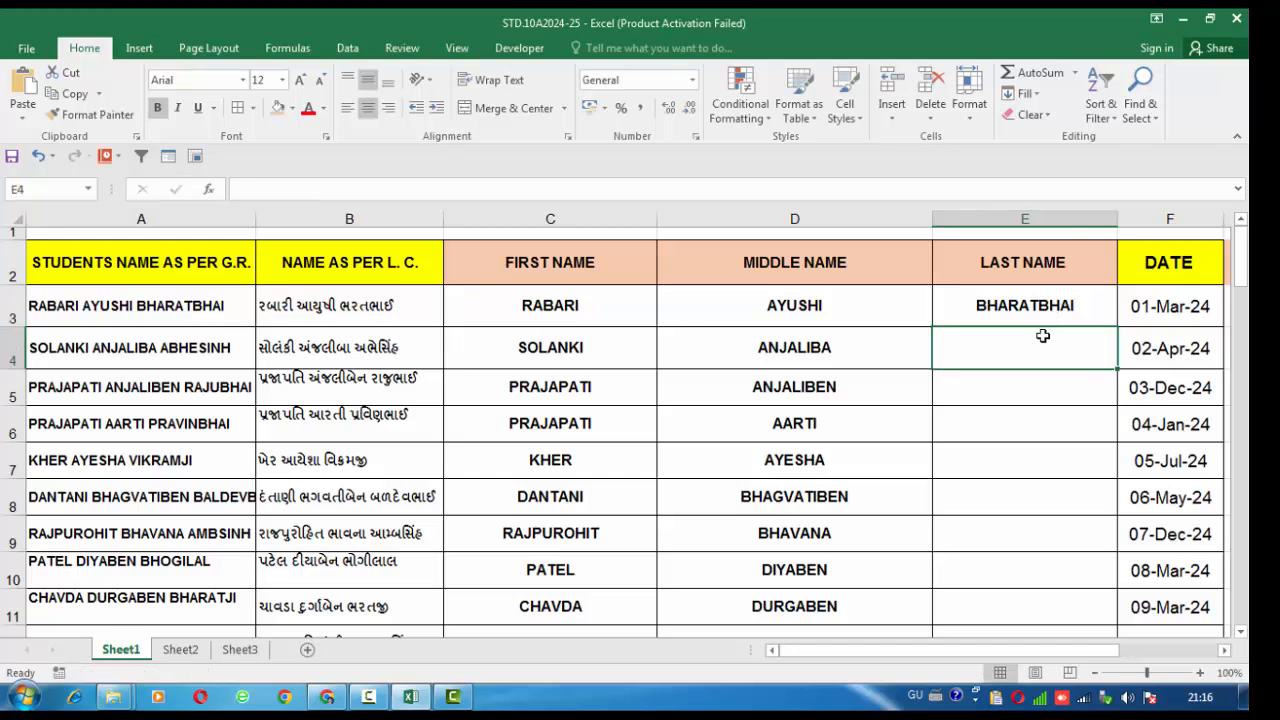
click(1042, 316)
click(1038, 94)
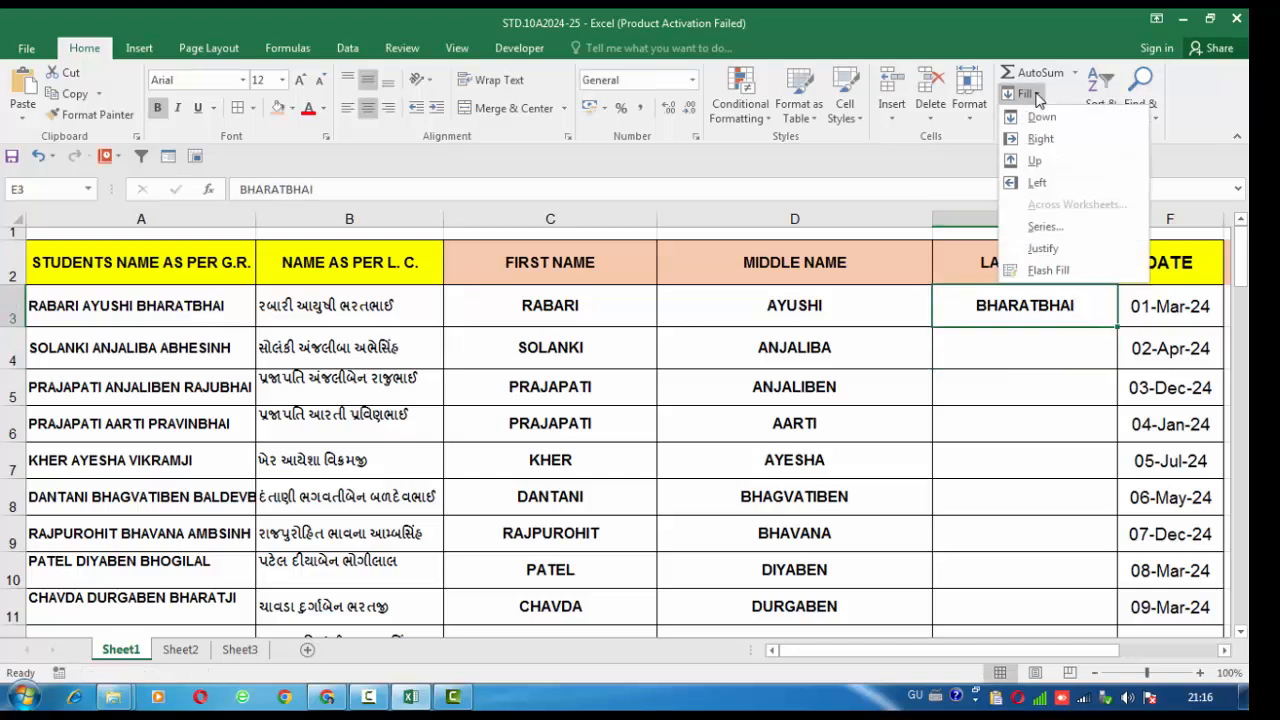
click(1071, 275)
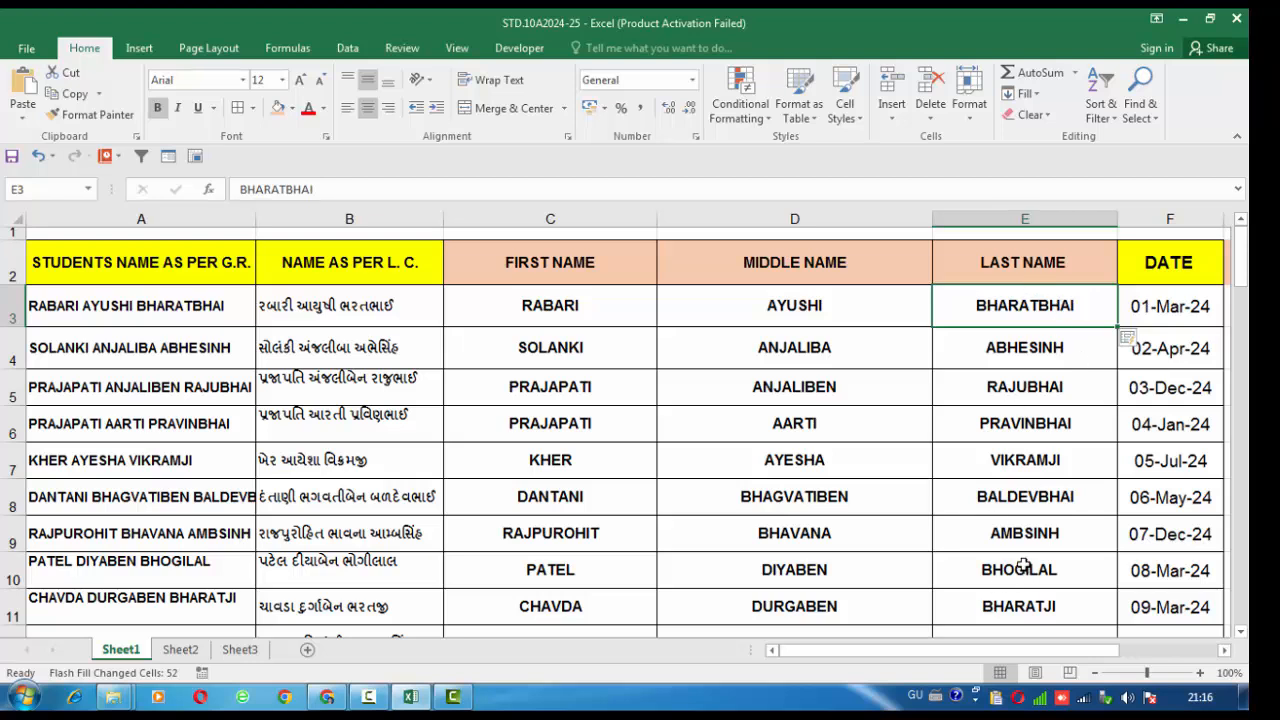
drag(556, 308, 1003, 538)
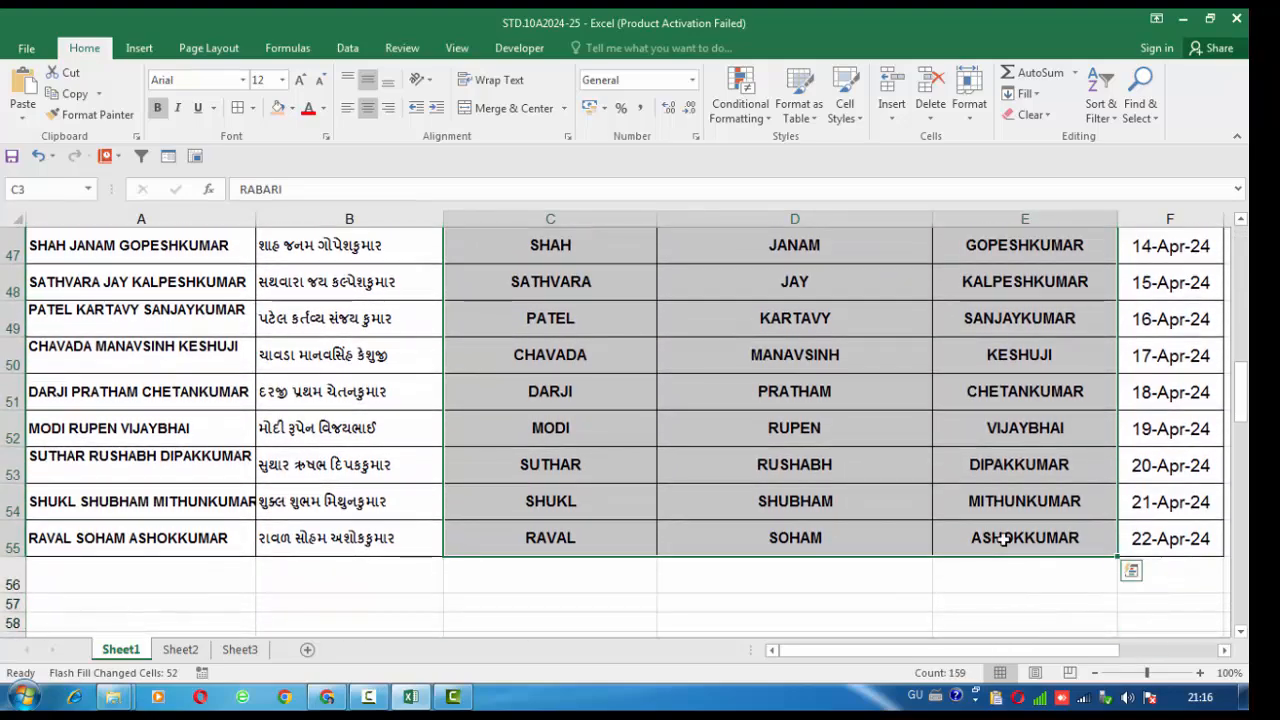
Clear the split English names from columns C to E
key(Delete)
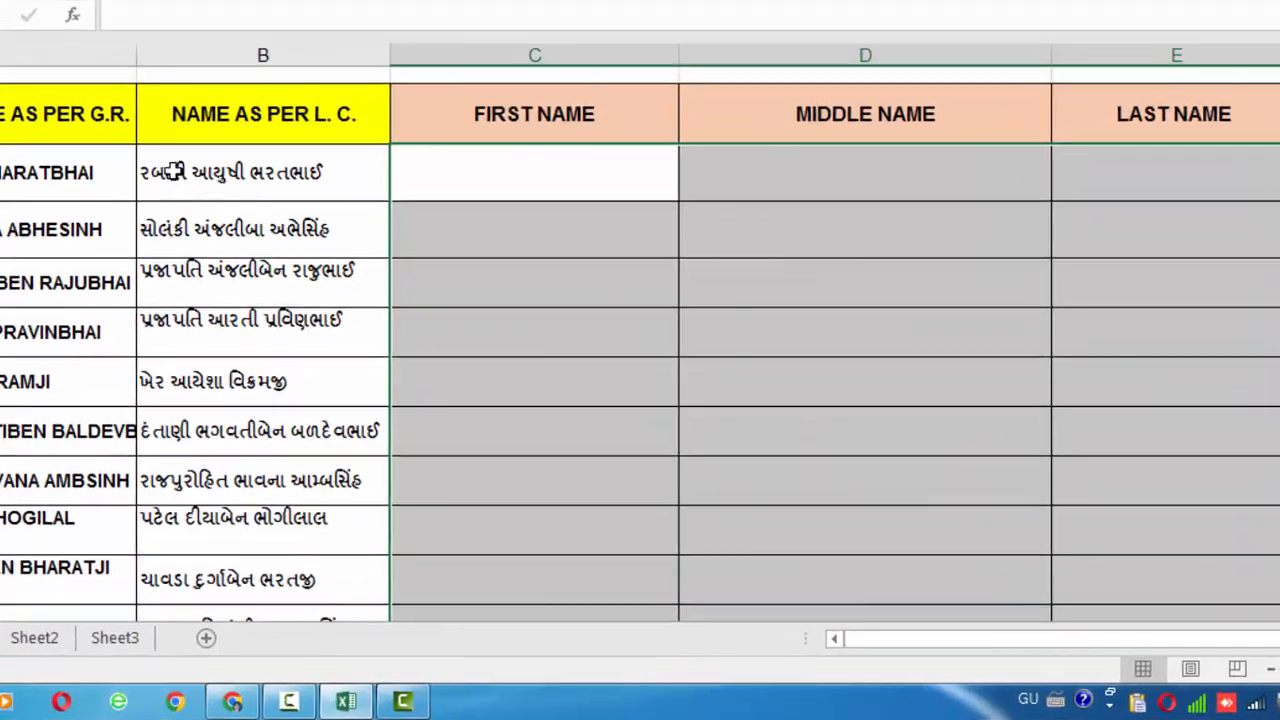
click(176, 173)
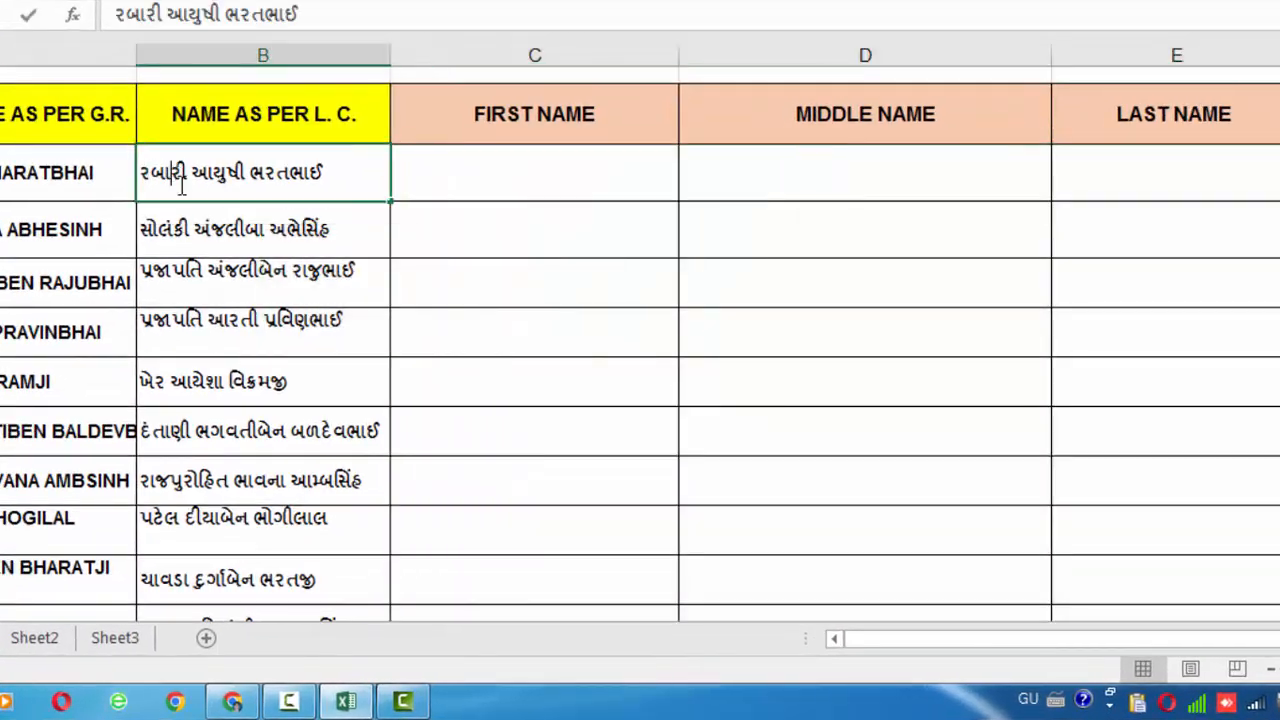
drag(142, 188, 114, 187)
click(114, 187)
click(193, 168)
double_click(193, 170)
drag(190, 172, 140, 172)
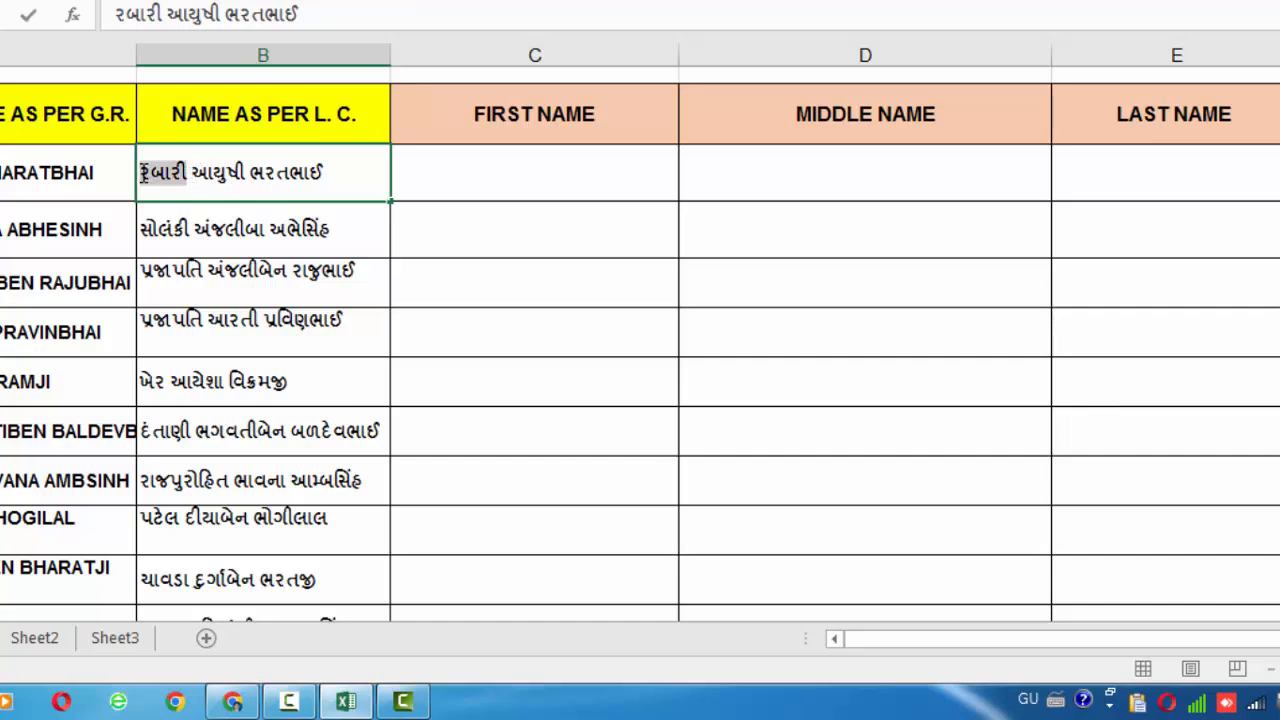
right_click(163, 174)
click(220, 219)
click(437, 186)
double_click(437, 186)
right_click(437, 186)
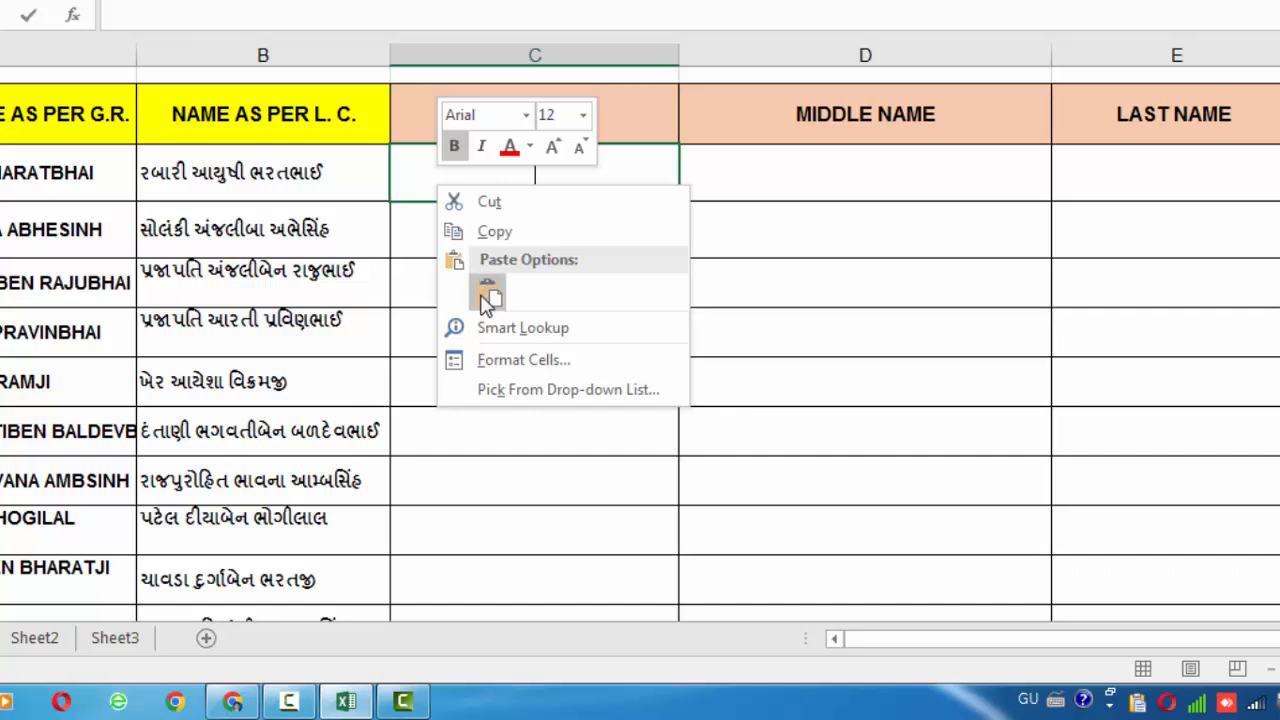
click(489, 292)
key(Return)
Flash Fill the Gujarati surnames down column C from the C3 example
click(593, 183)
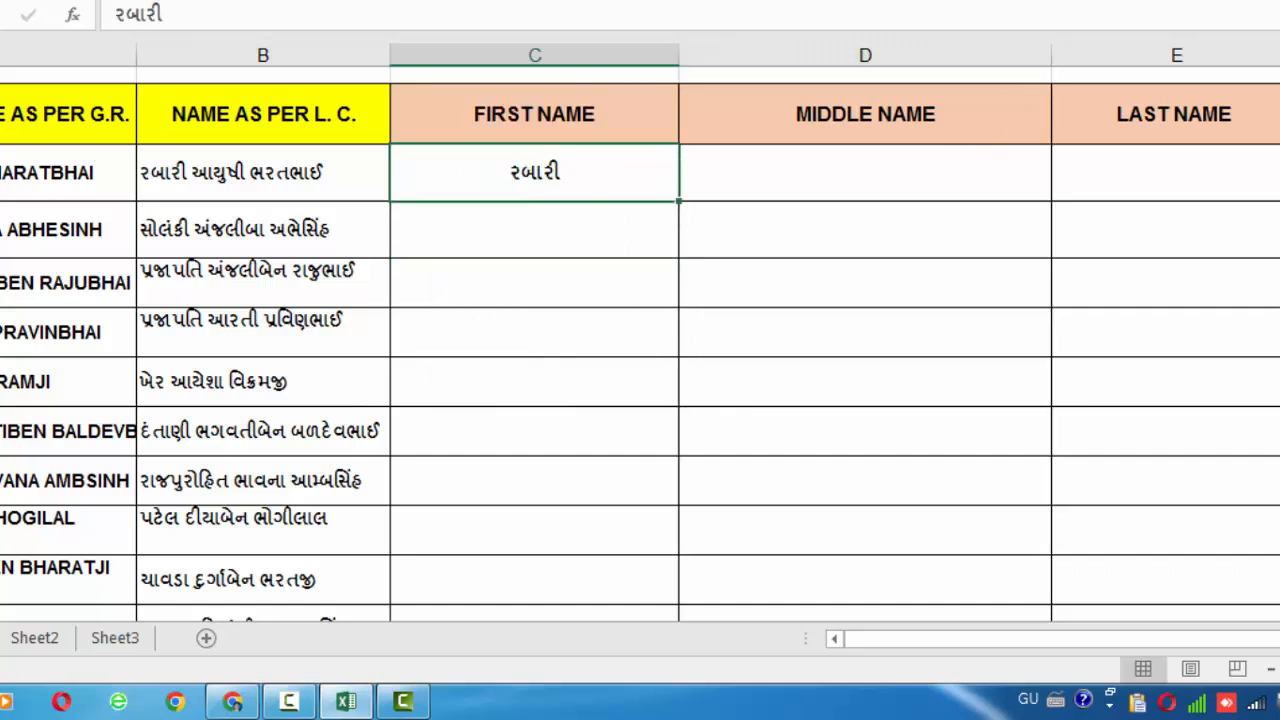
click(1098, 3)
click(1150, 124)
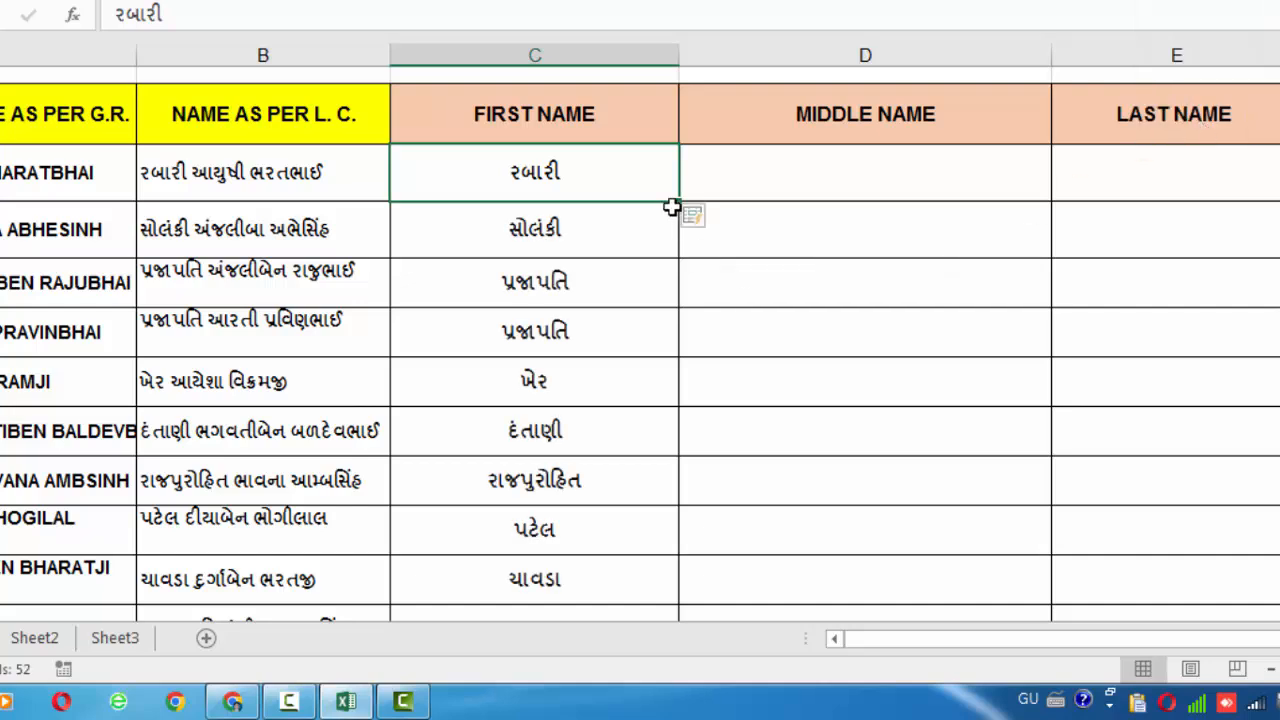
scroll(623, 280, down, 6)
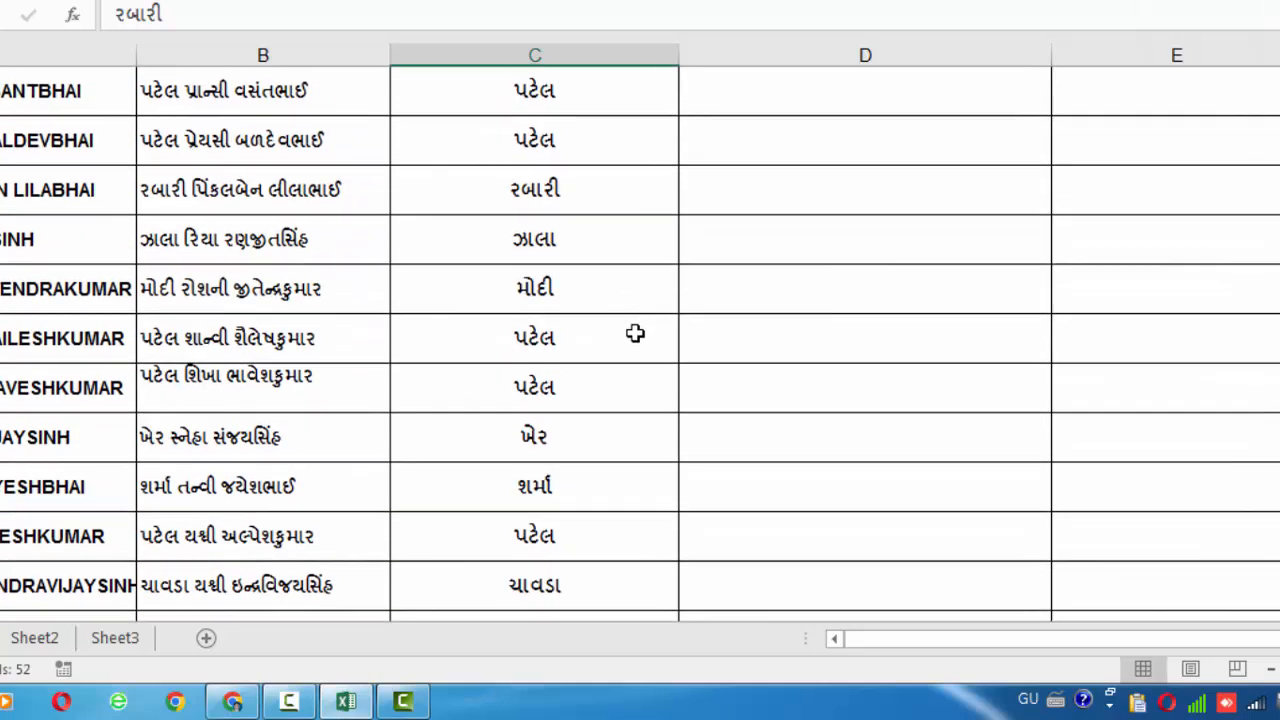
scroll(635, 333, down, 6)
scroll(635, 333, up, 7)
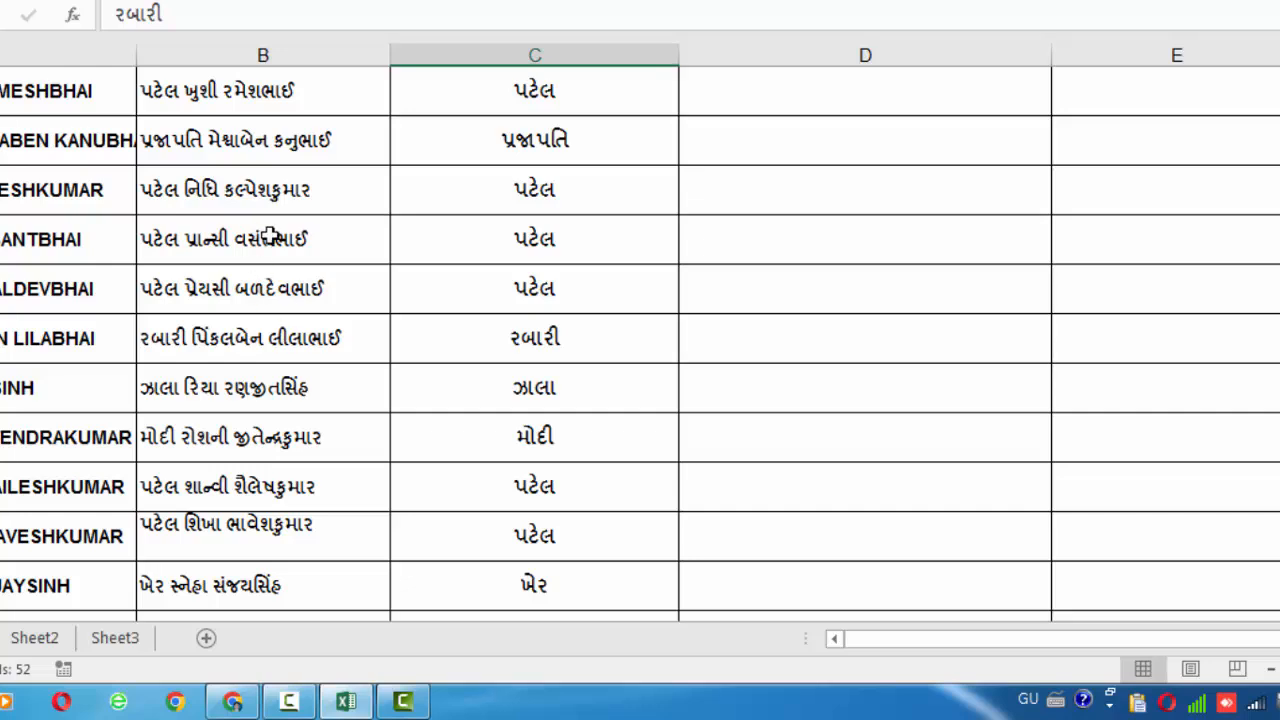
scroll(272, 240, up, 4)
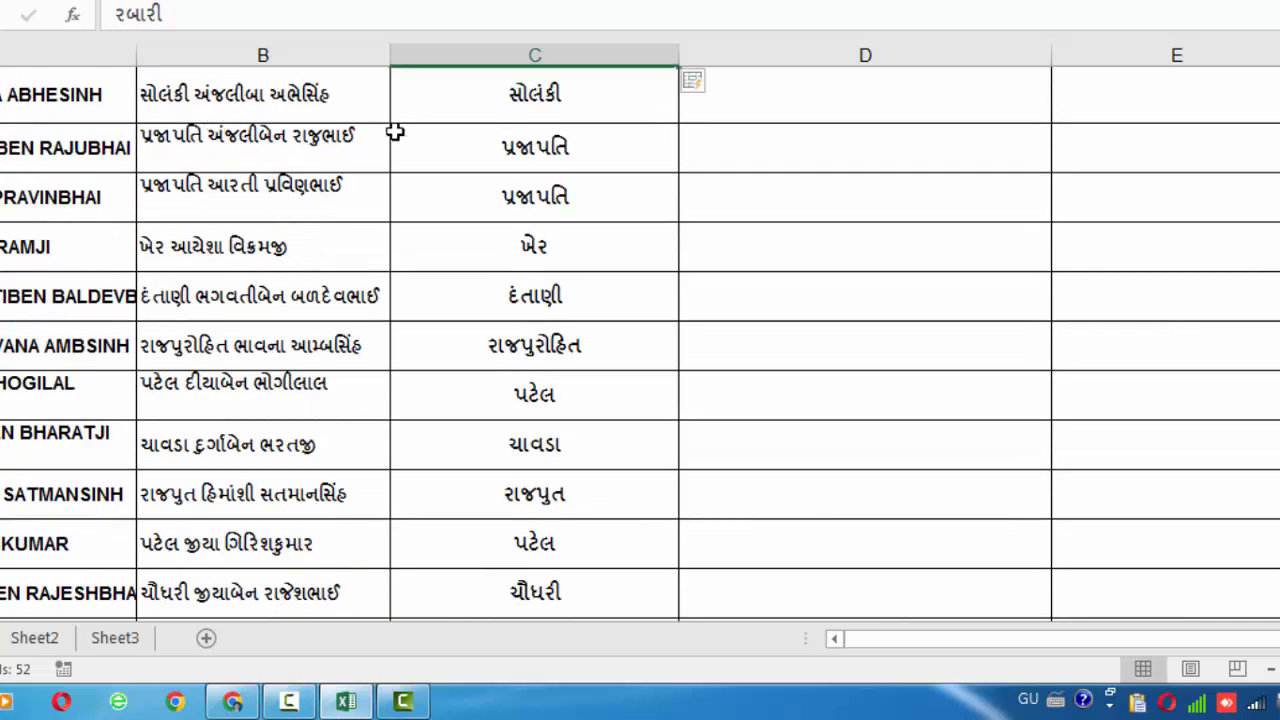
scroll(416, 255, up, 1)
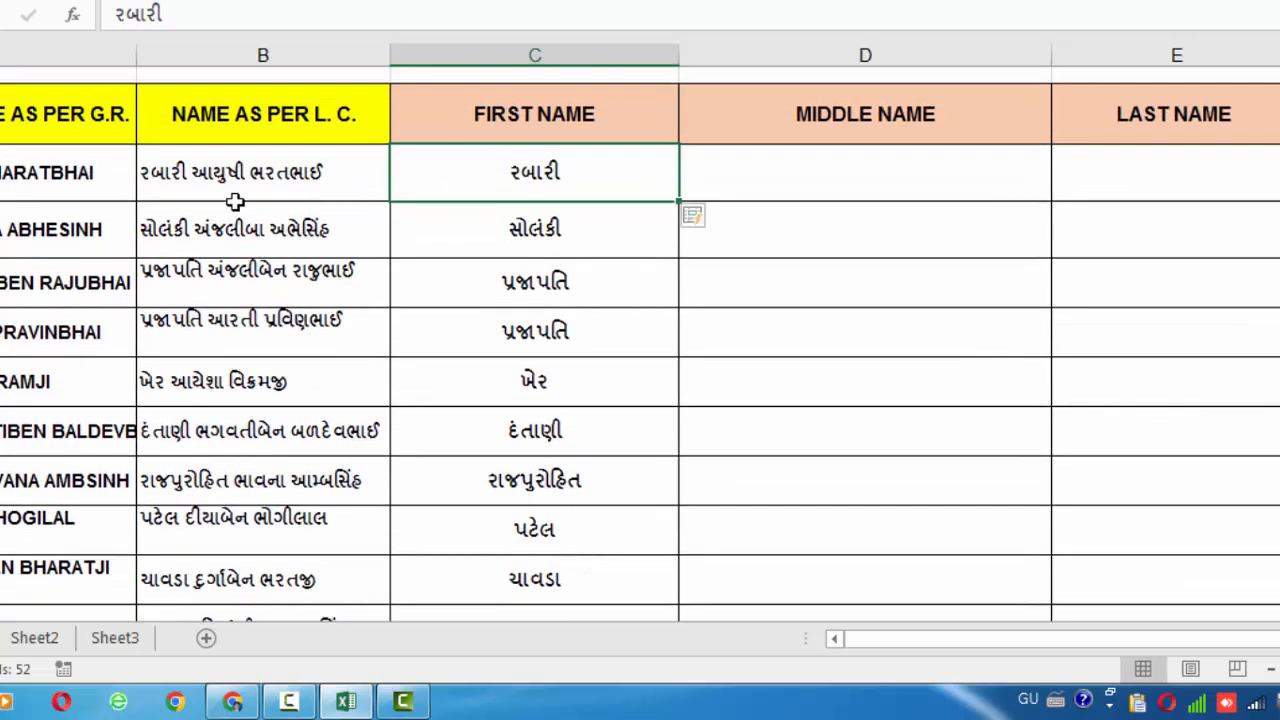
click(833, 167)
double_click(834, 166)
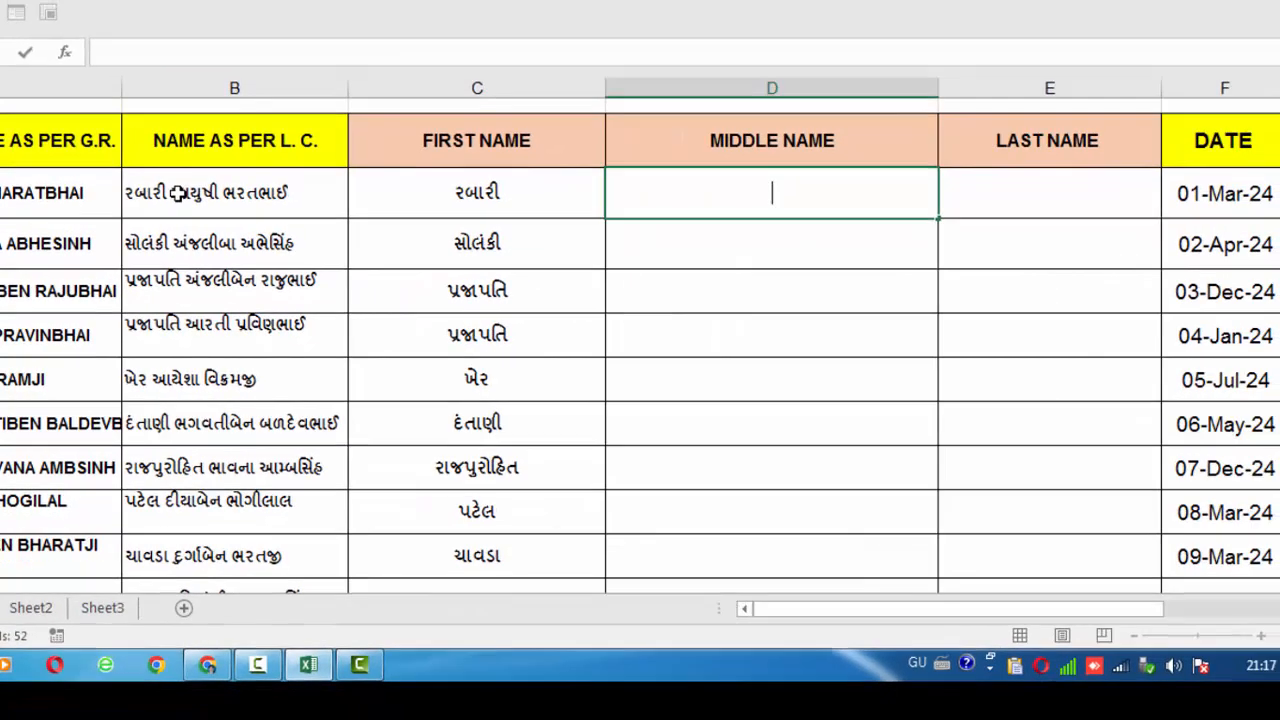
click(178, 193)
double_click(182, 192)
right_click(199, 191)
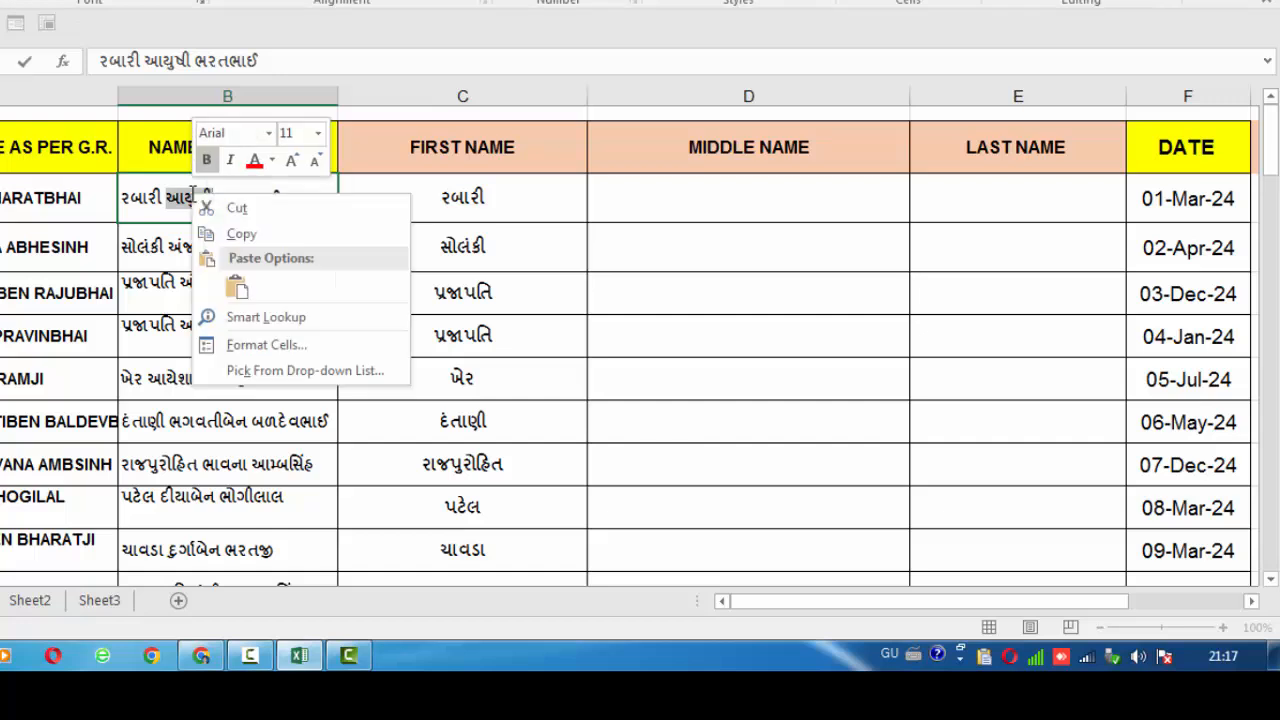
click(237, 234)
double_click(691, 196)
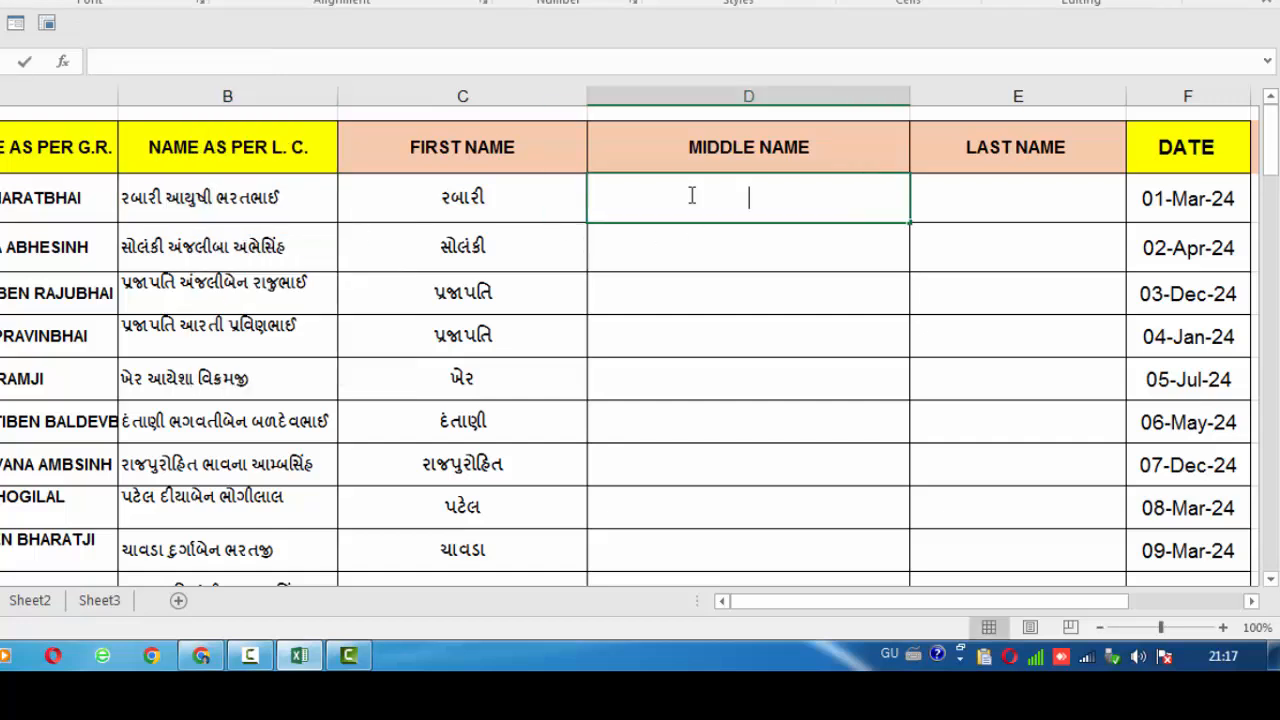
right_click(691, 196)
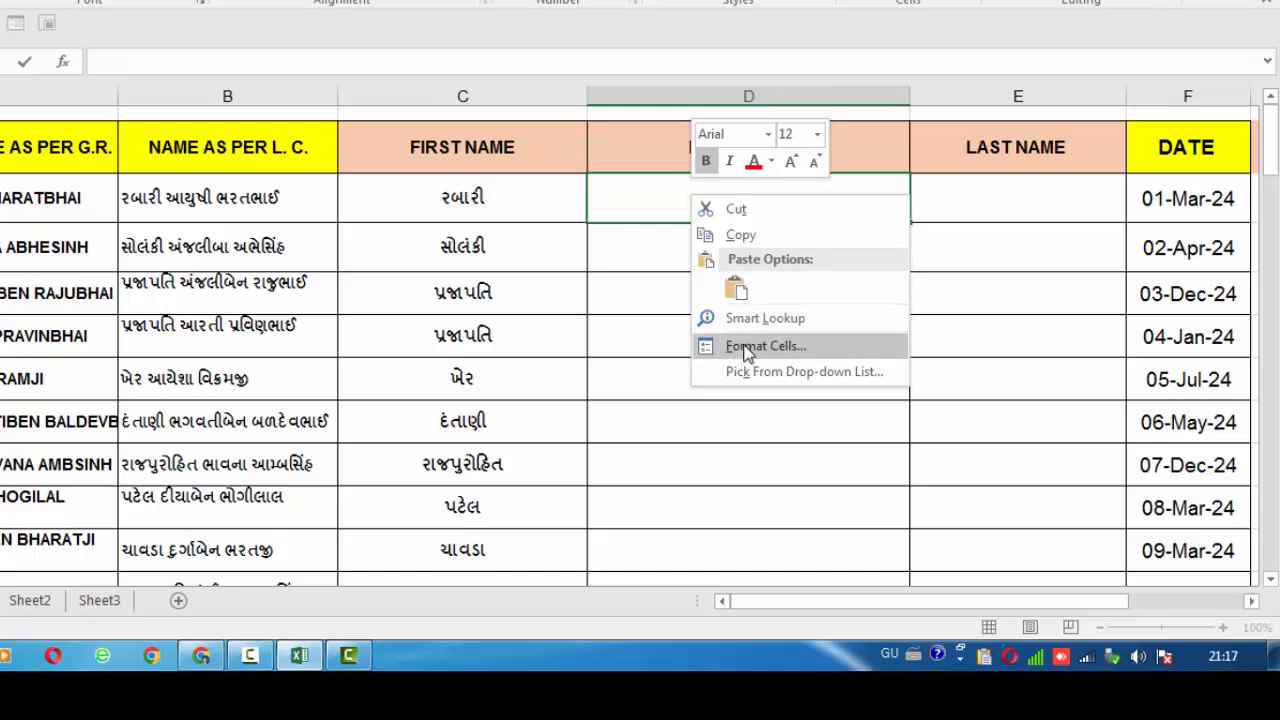
click(738, 290)
click(833, 280)
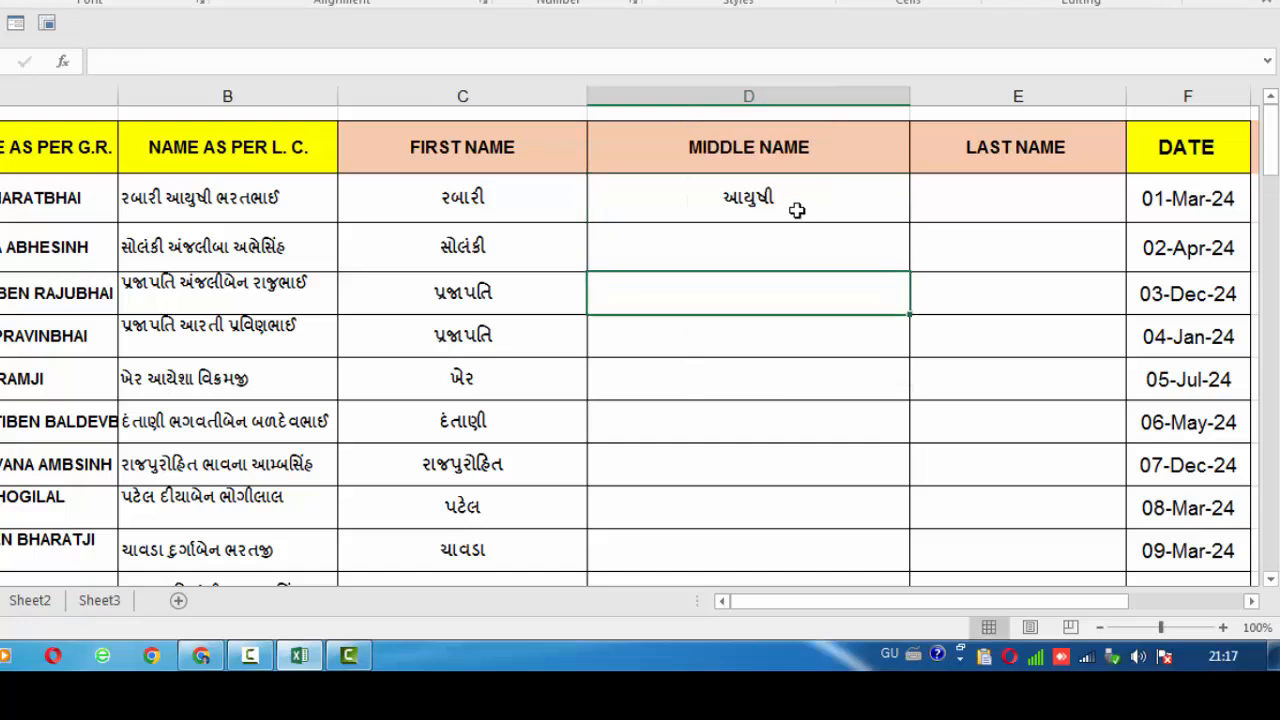
Flash Fill the remaining Gujarati middle names down the column
click(800, 202)
click(1000, 2)
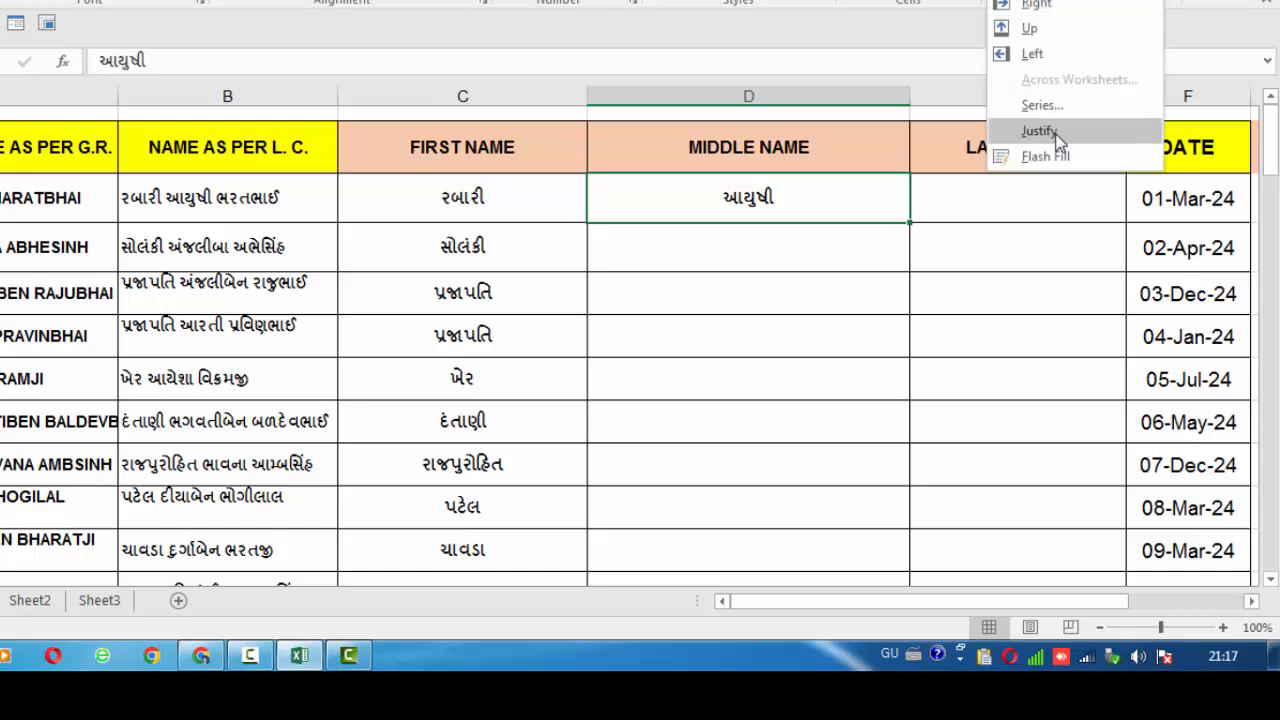
click(1050, 157)
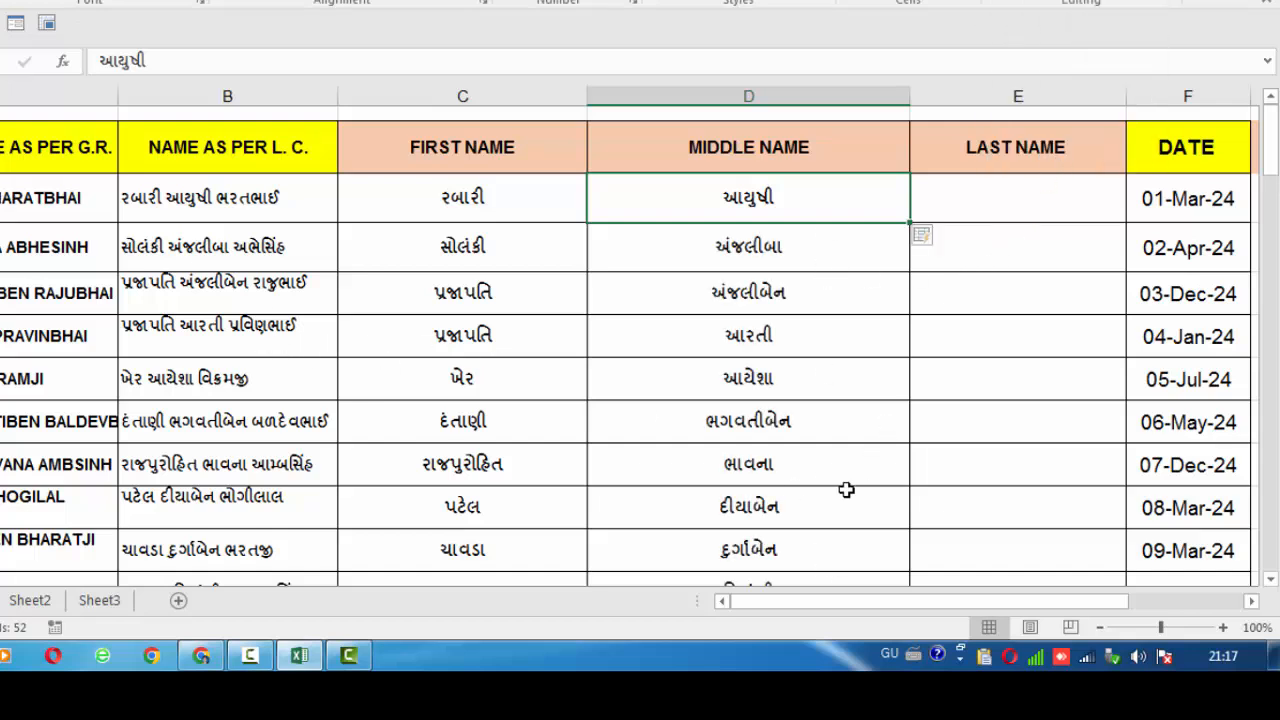
drag(806, 604, 896, 605)
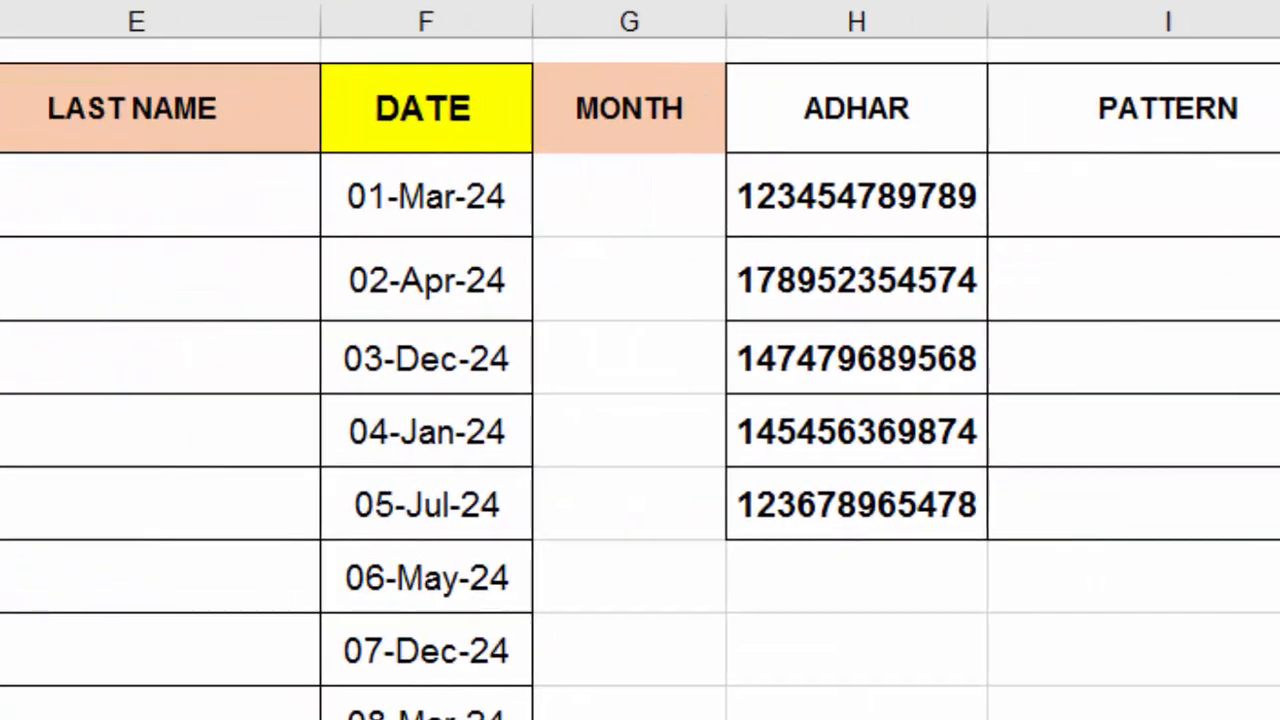
Enter MAR in G3 and flash-fill the month abbreviations with Ctrl+E
scroll(640, 380, right, 5)
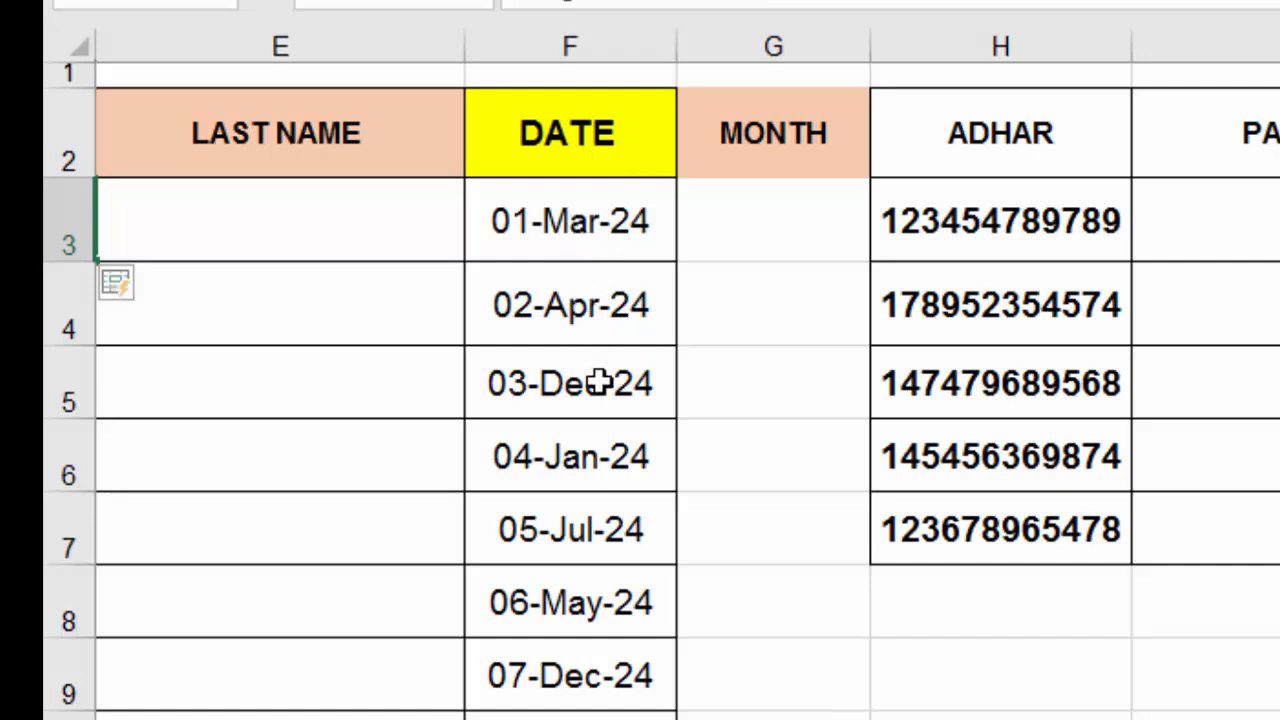
click(736, 206)
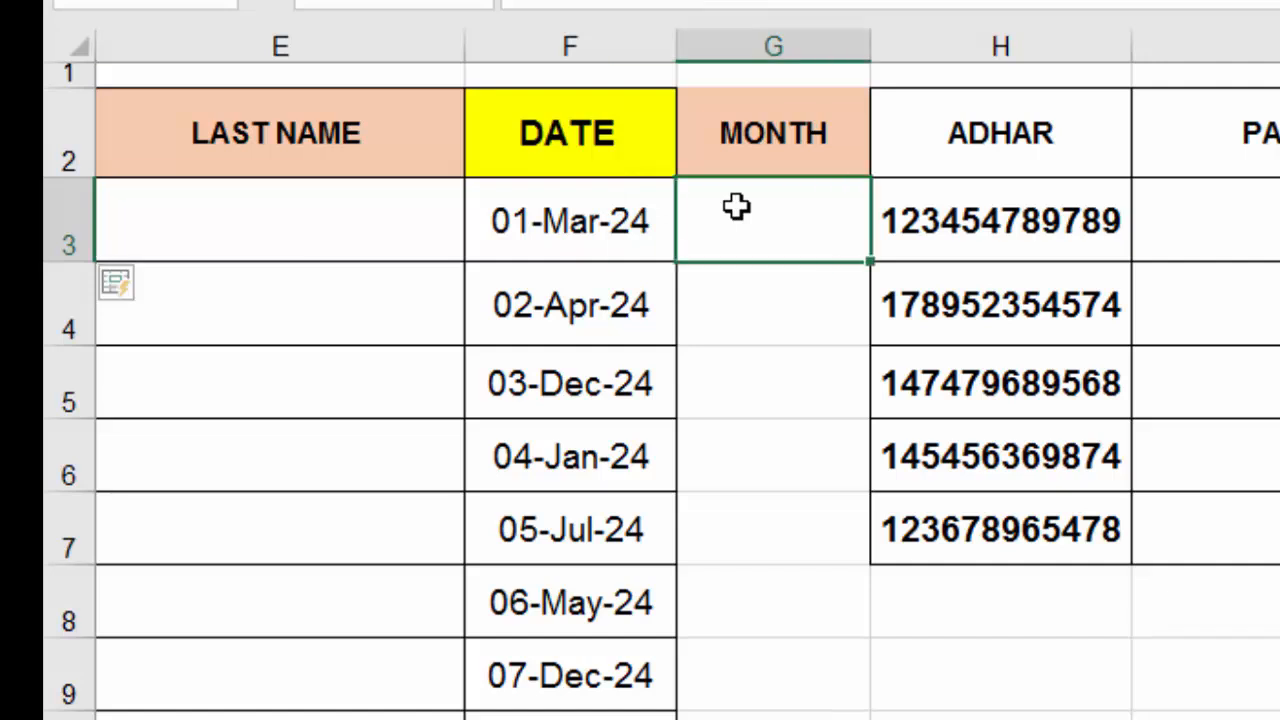
text(M)
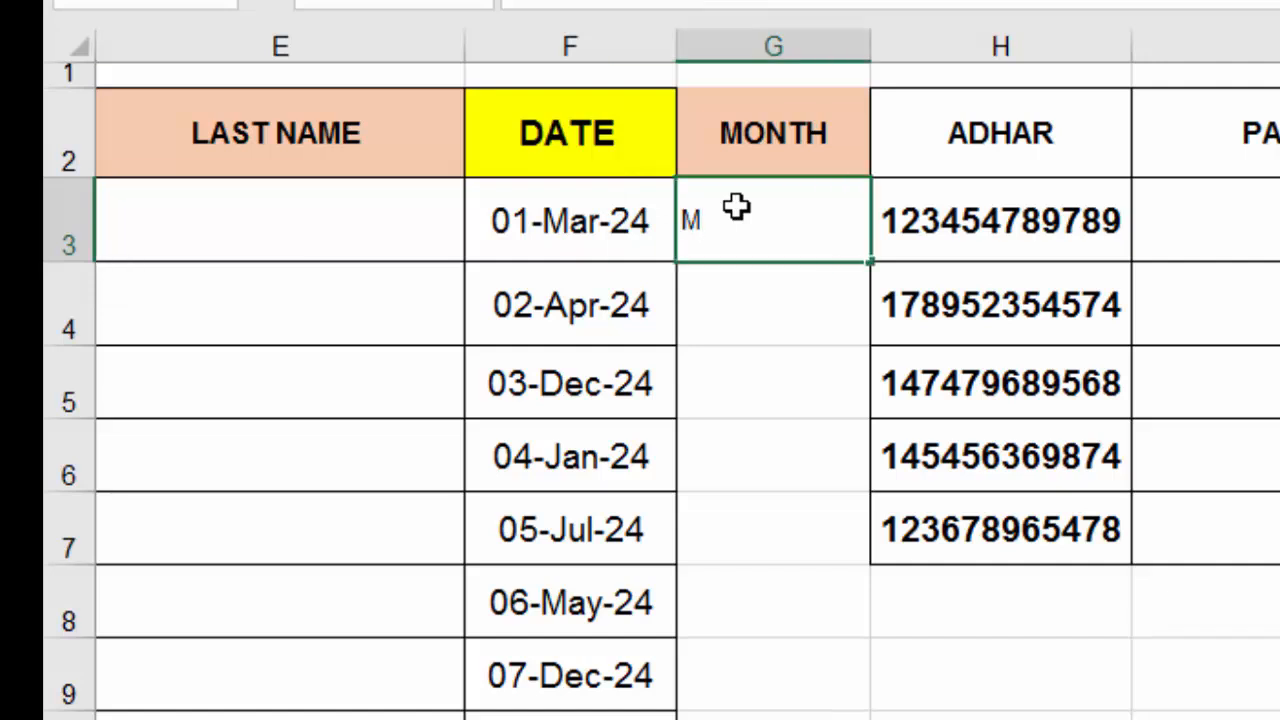
text(AR)
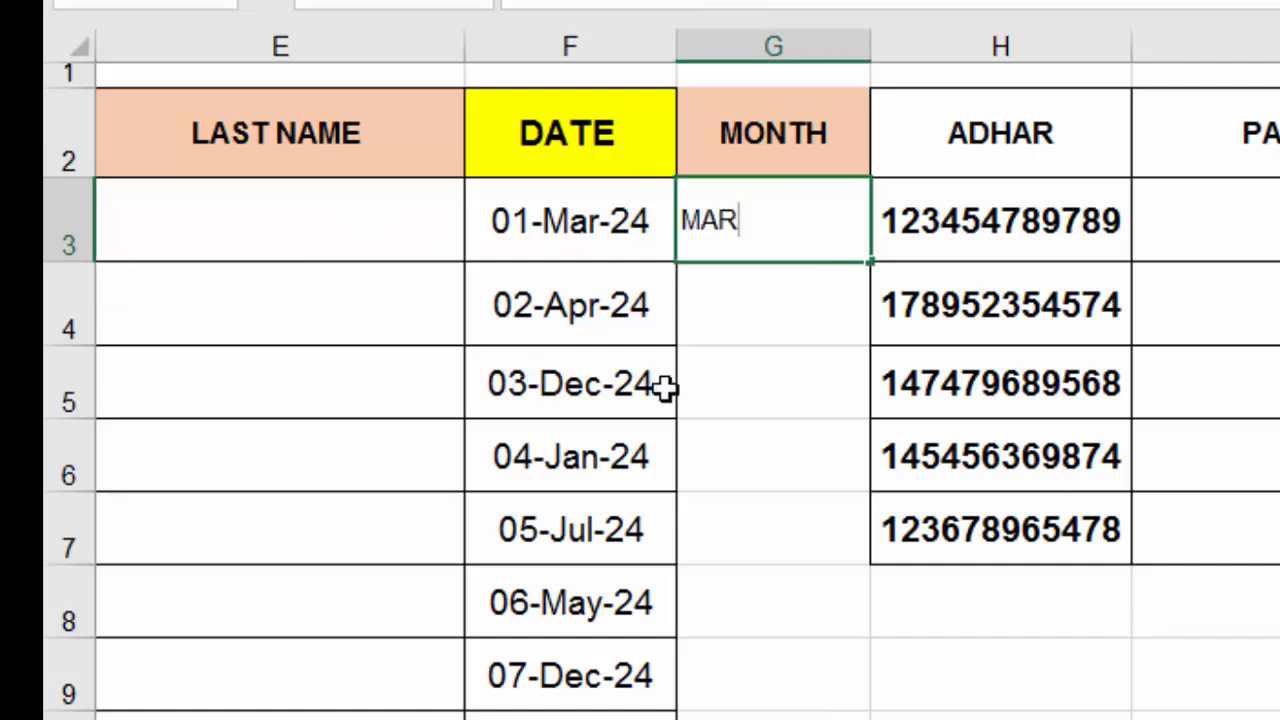
click(787, 379)
click(791, 223)
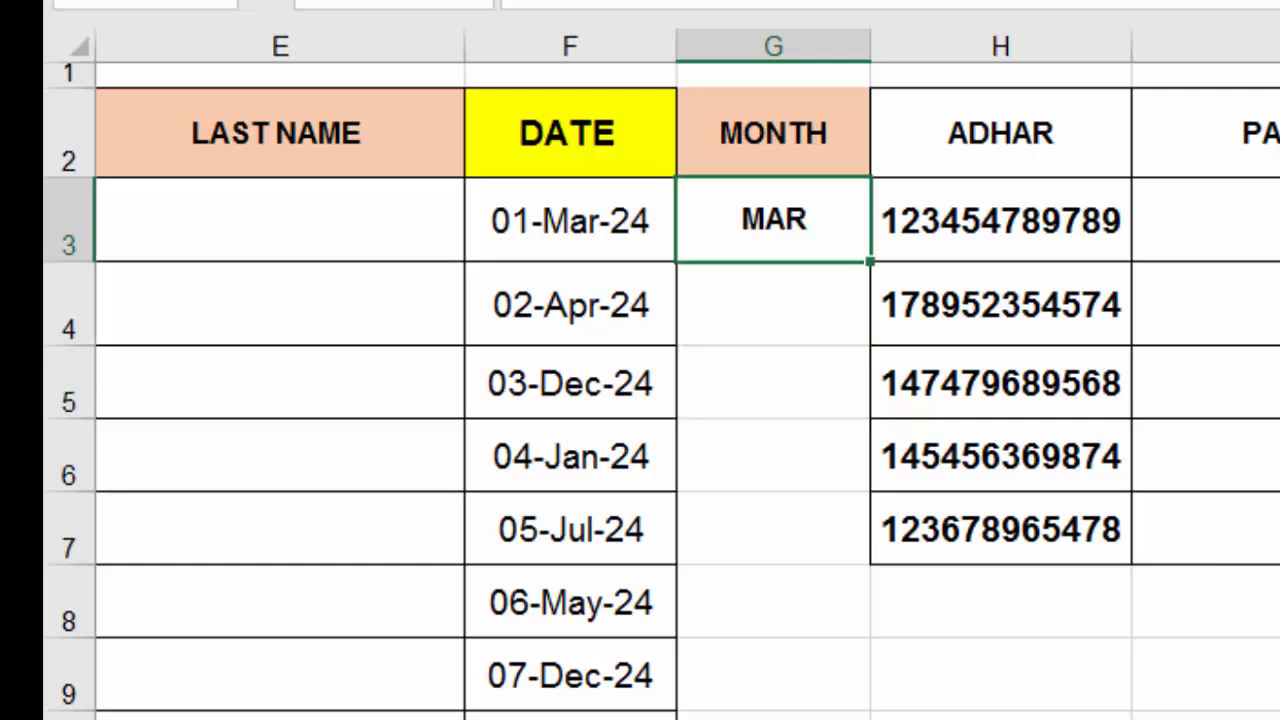
key(ctrl+e)
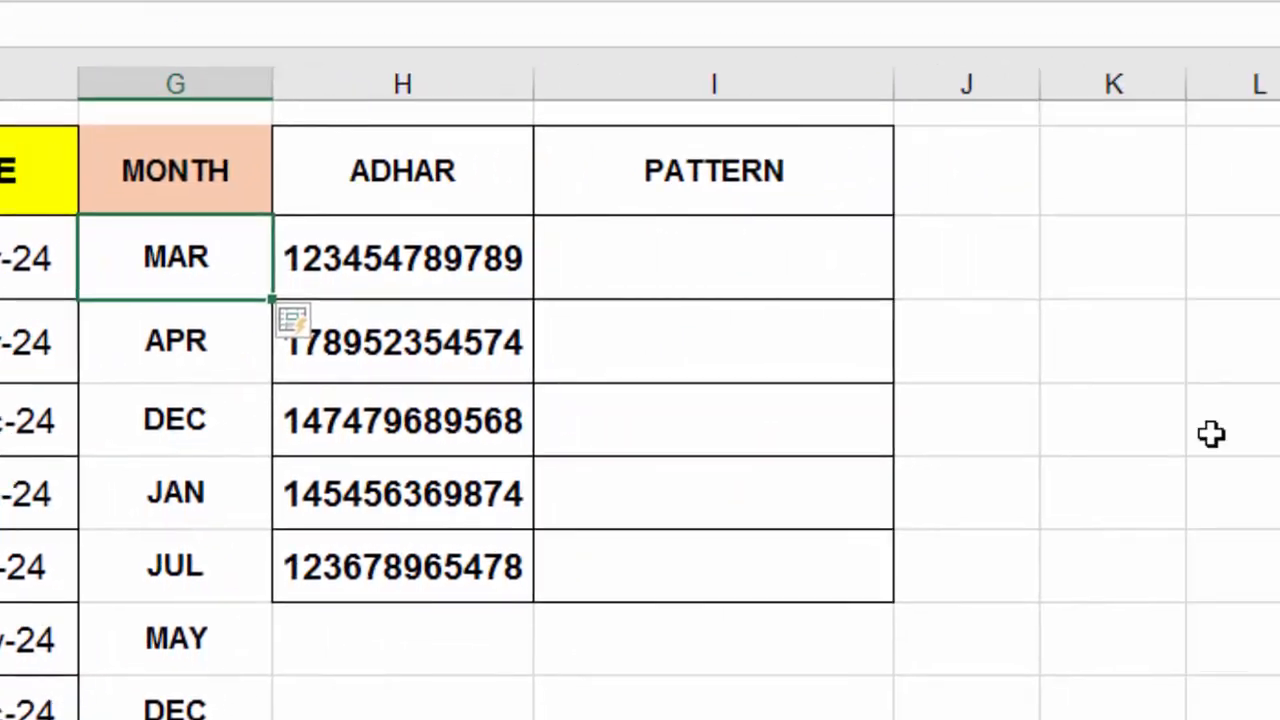
Widen the ADHAR column and copy the first ADHAR number into the first PATTERN cell
click(1206, 700)
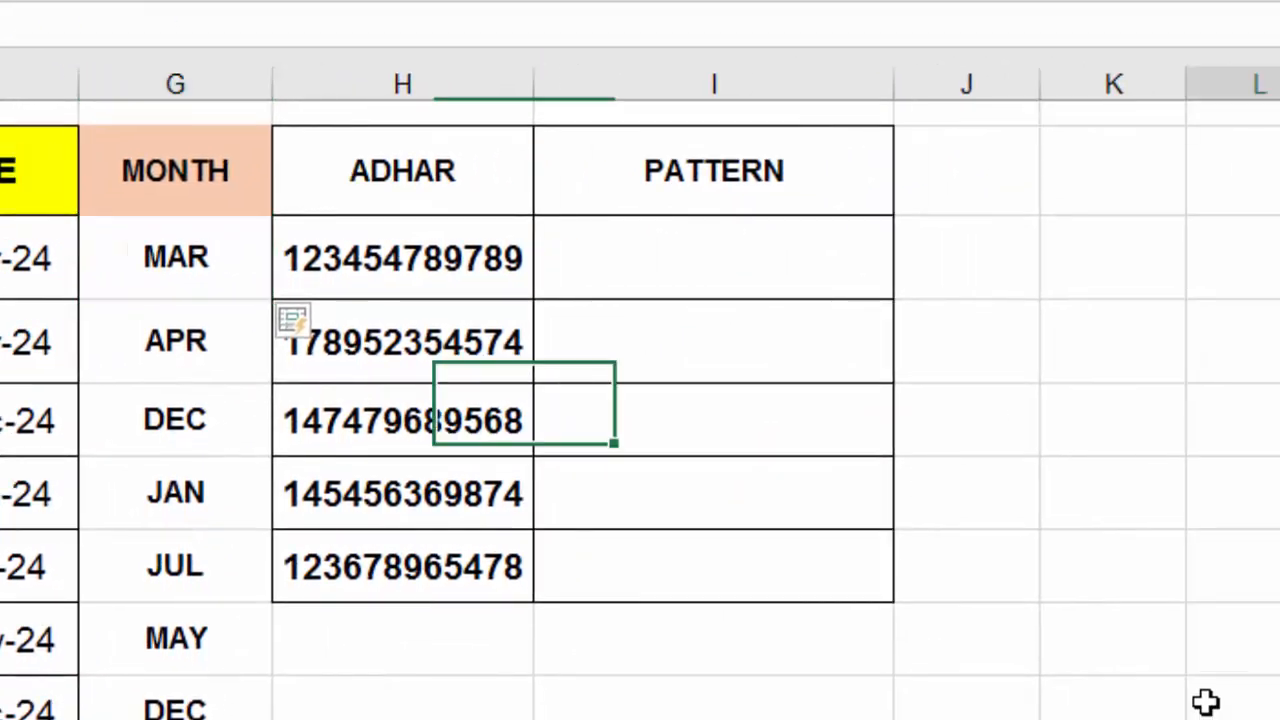
drag(536, 97, 583, 105)
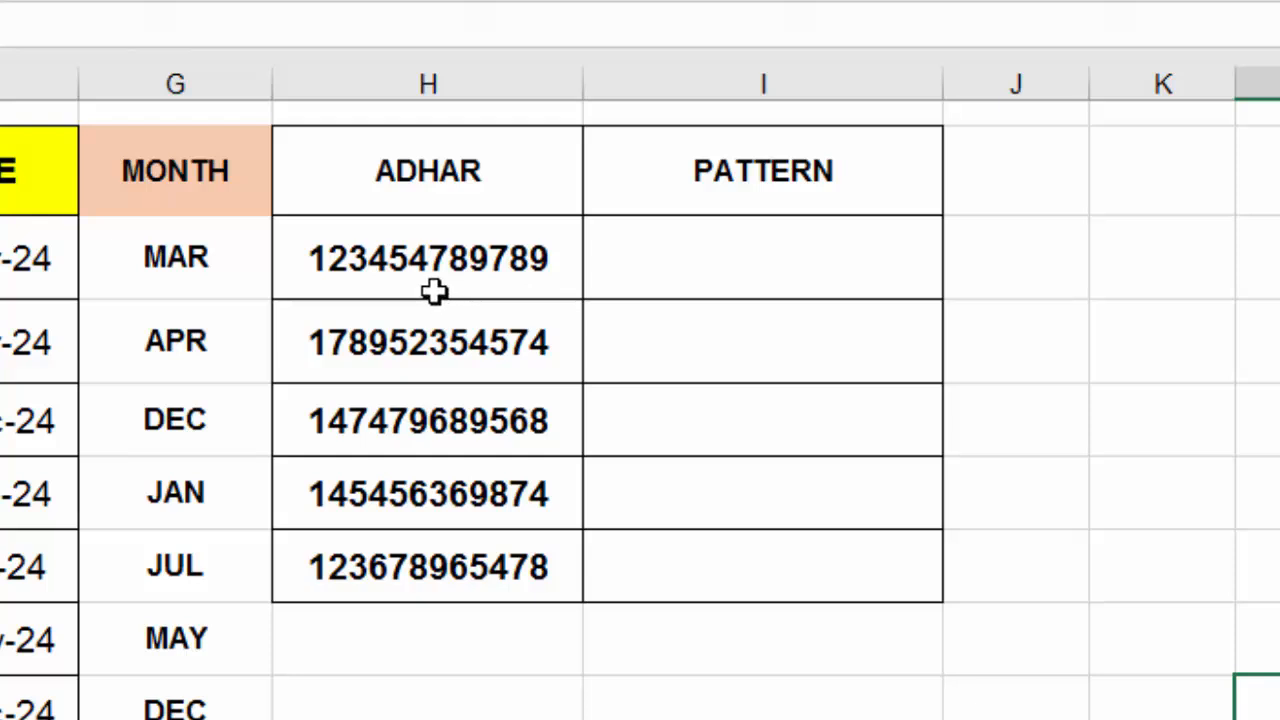
click(677, 272)
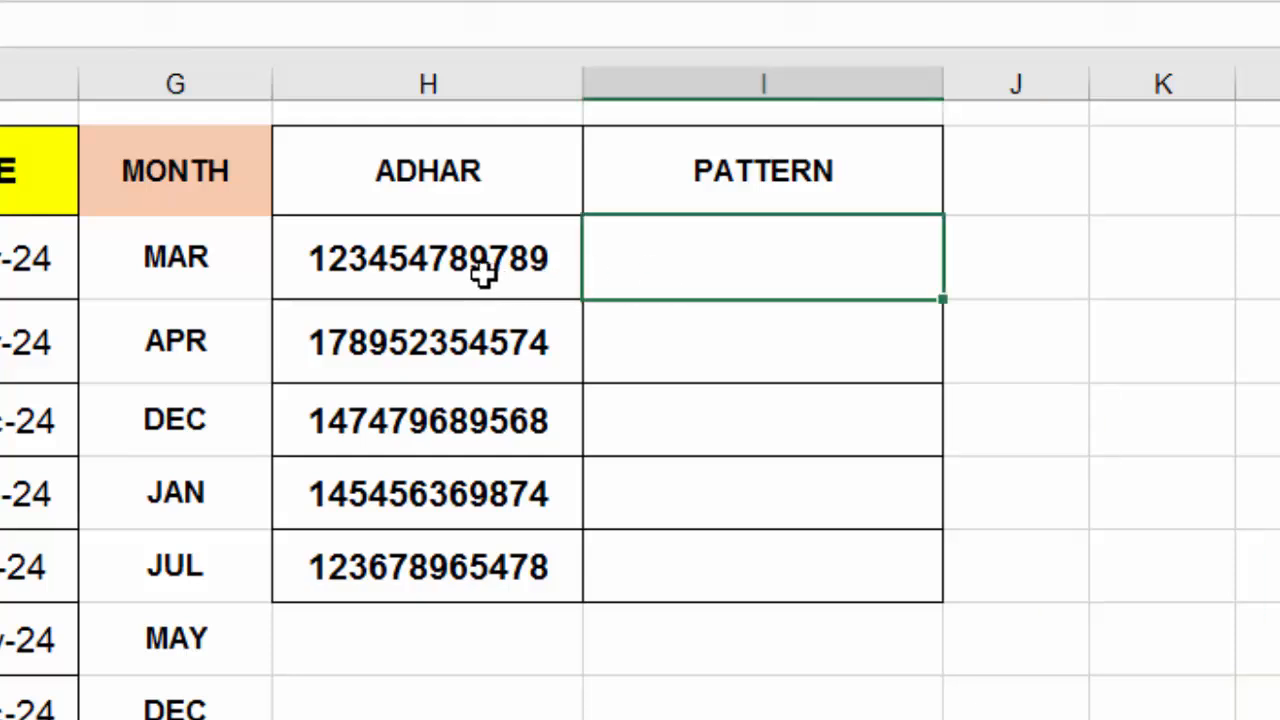
click(437, 268)
double_click(436, 268)
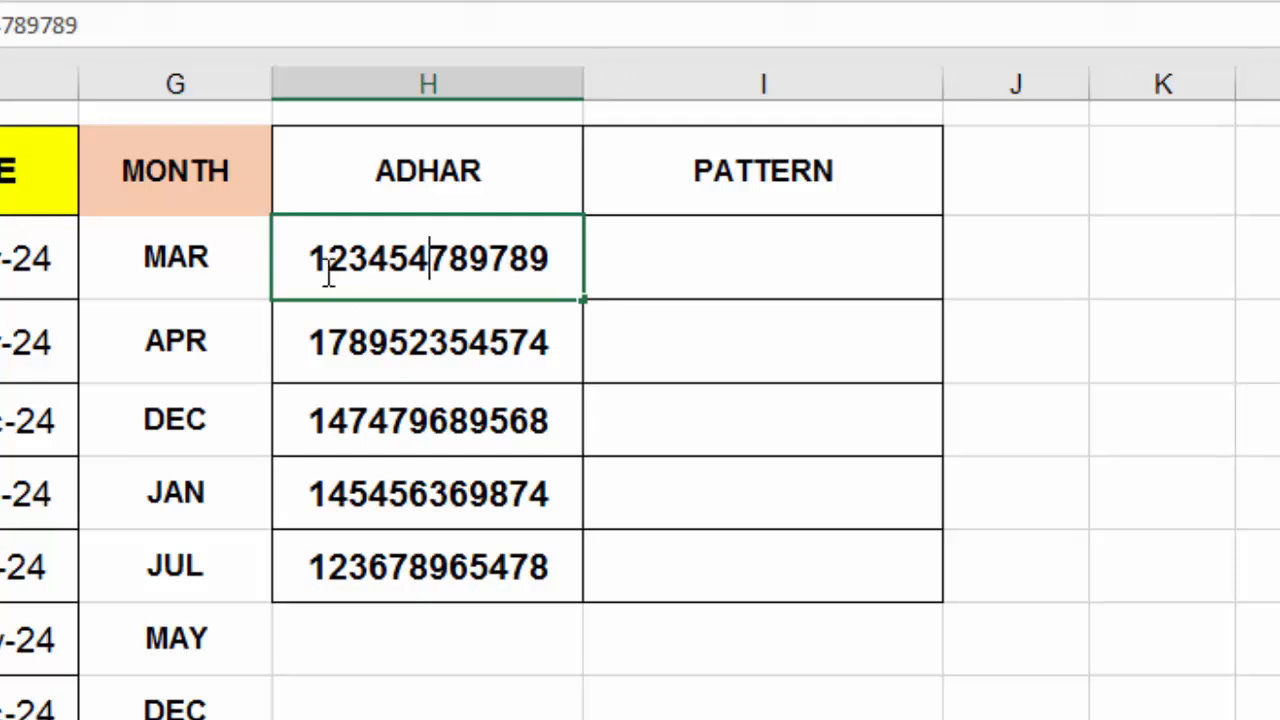
double_click(440, 258)
right_click(512, 264)
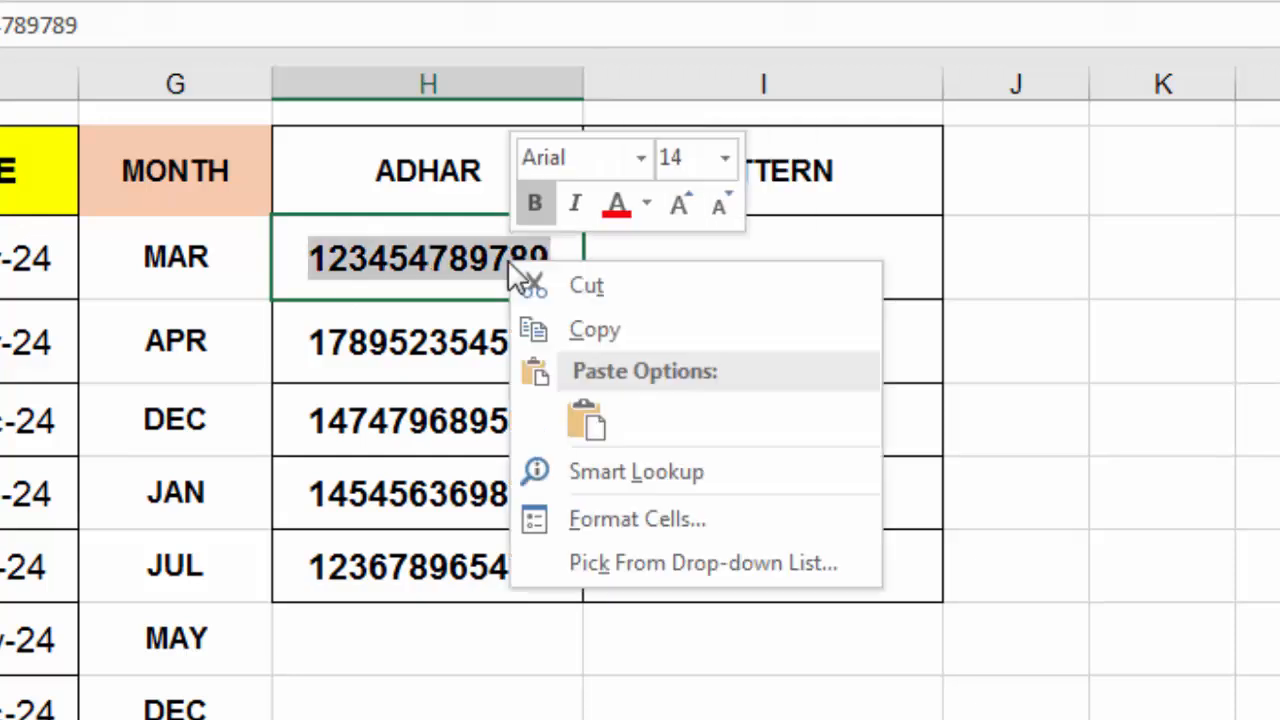
click(615, 328)
click(649, 275)
right_click(649, 274)
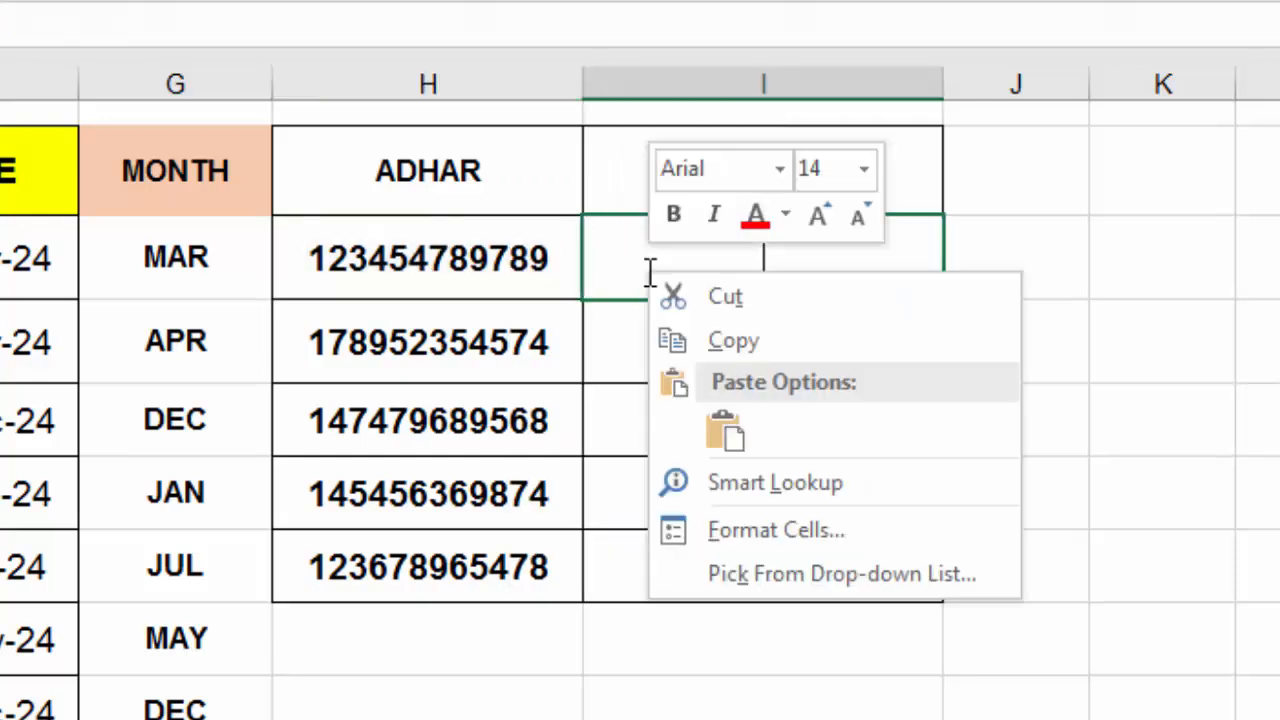
click(722, 432)
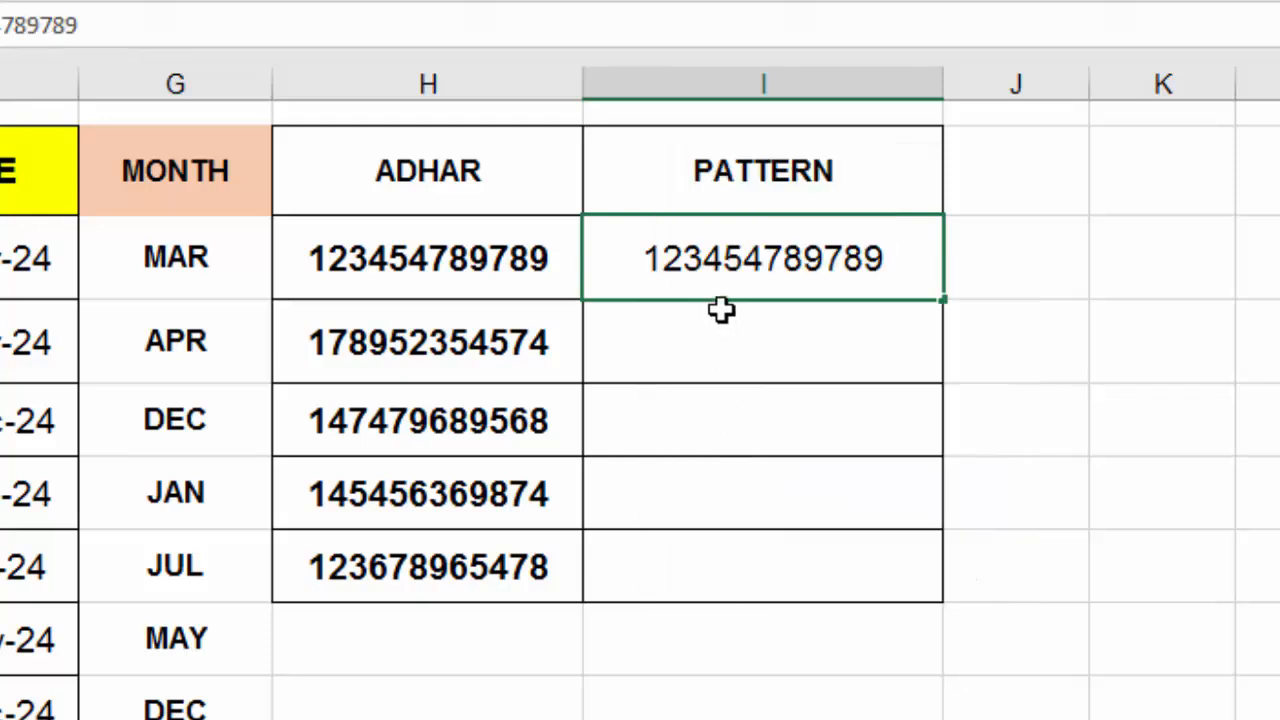
Space the number into three four-digit groups and flash-fill the pattern with Ctrl+E
click(722, 272)
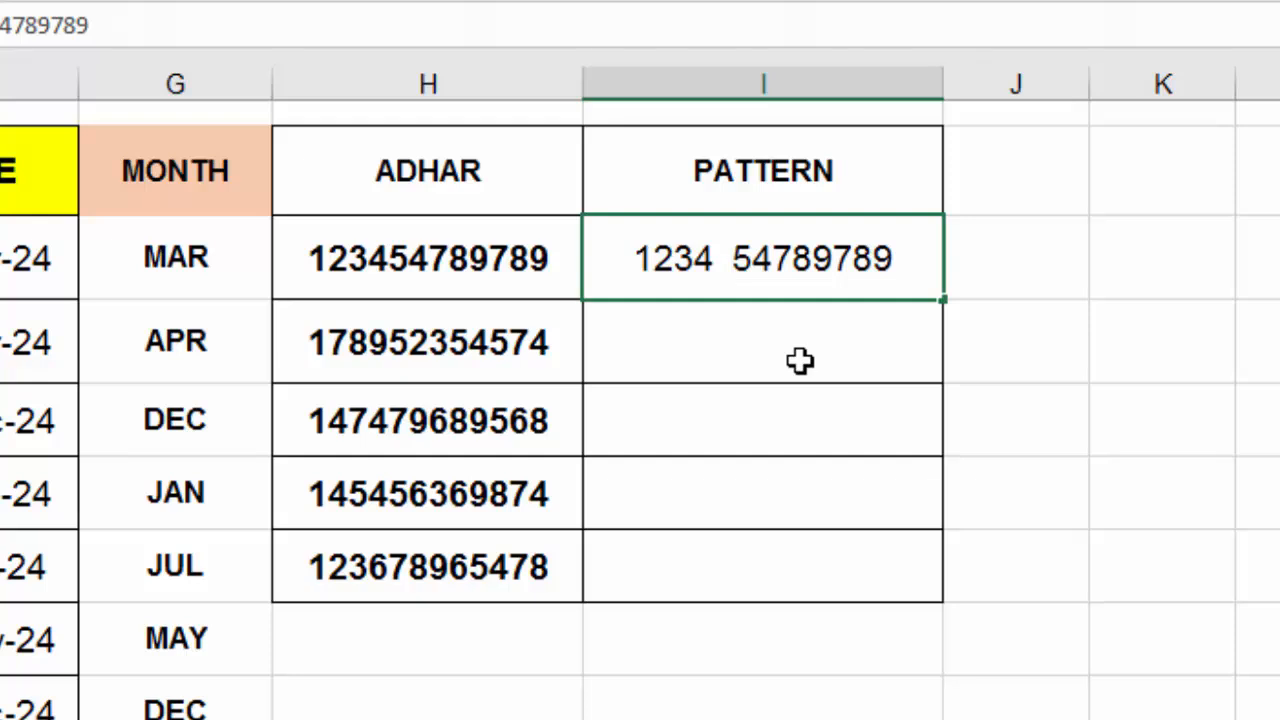
click(818, 268)
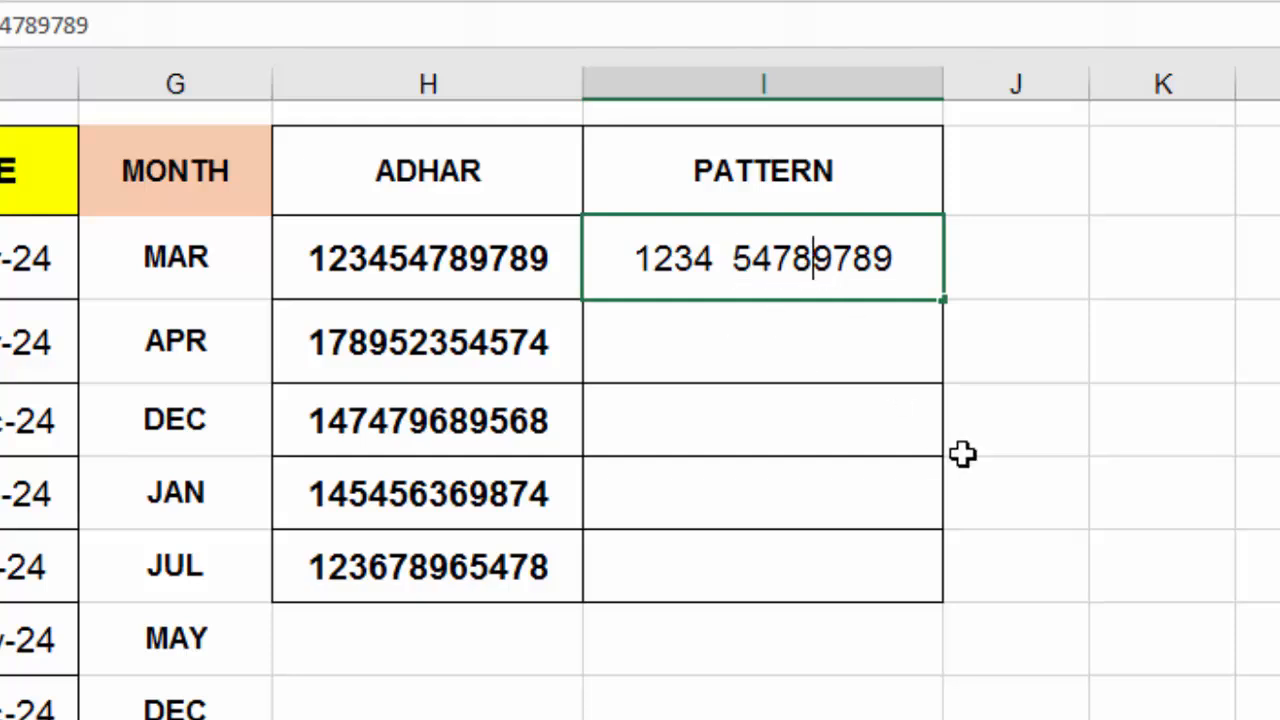
click(1118, 489)
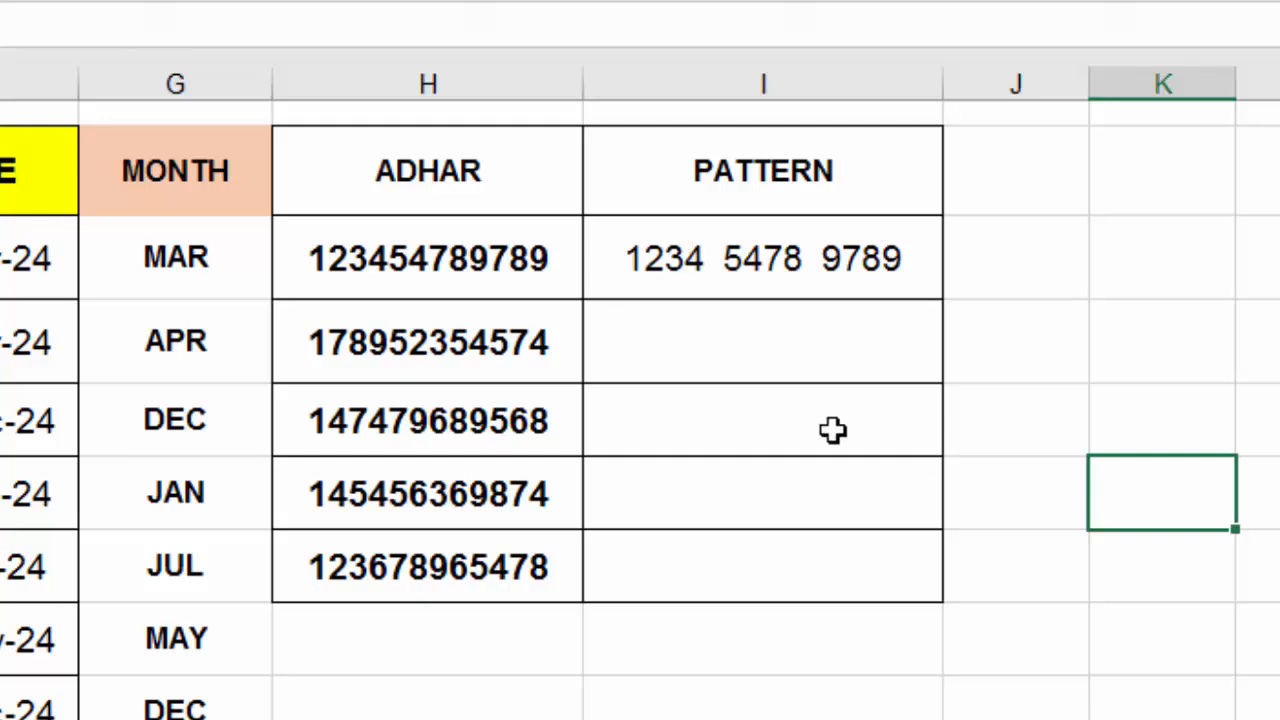
click(866, 279)
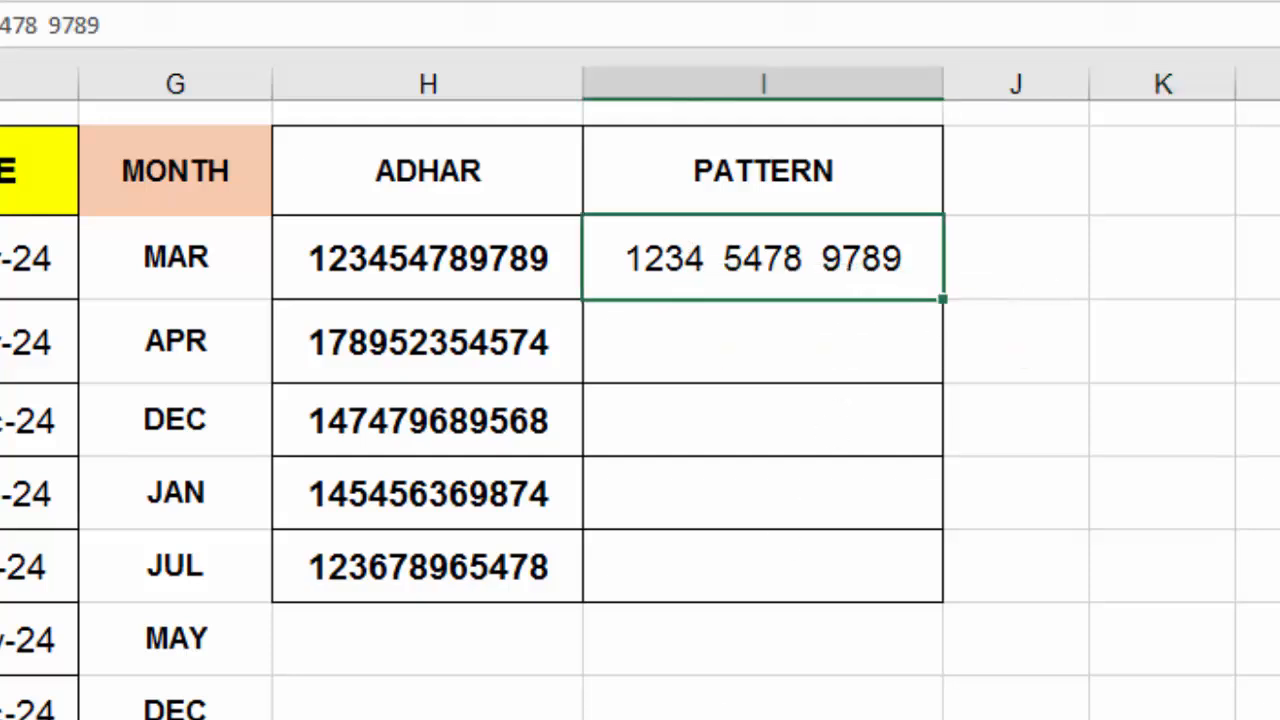
key(ctrl+e)
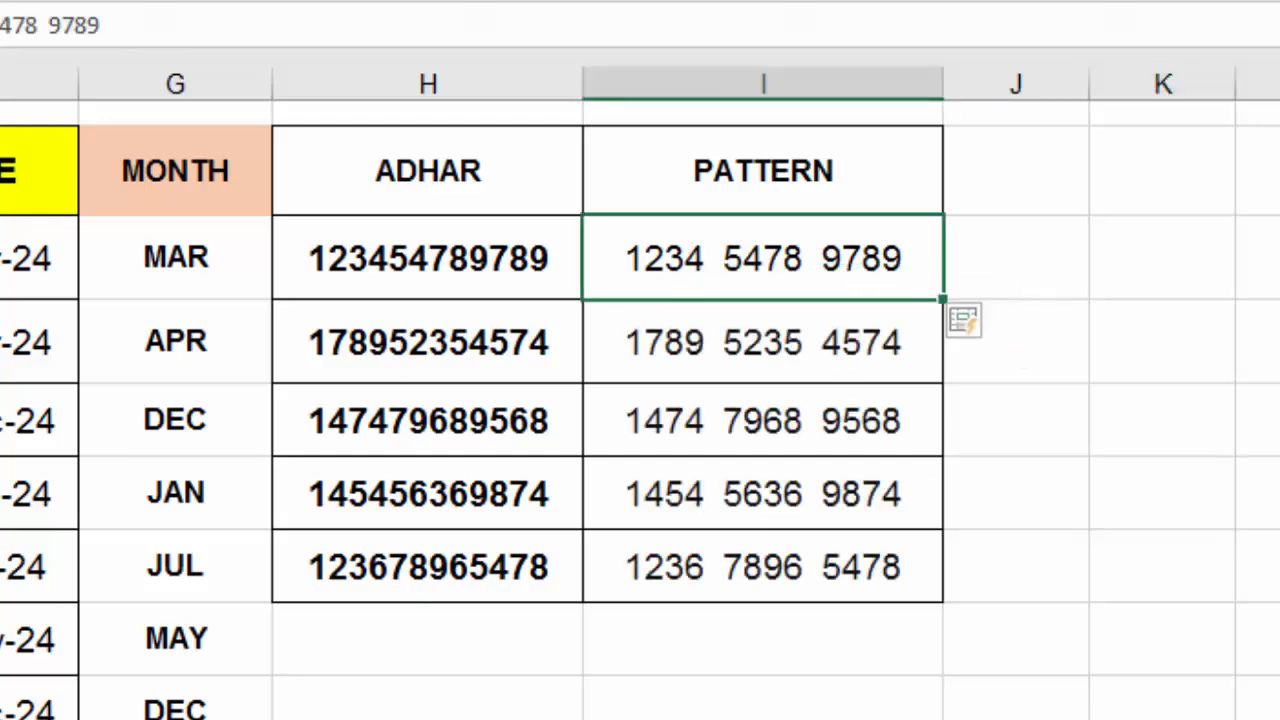
click(1243, 400)
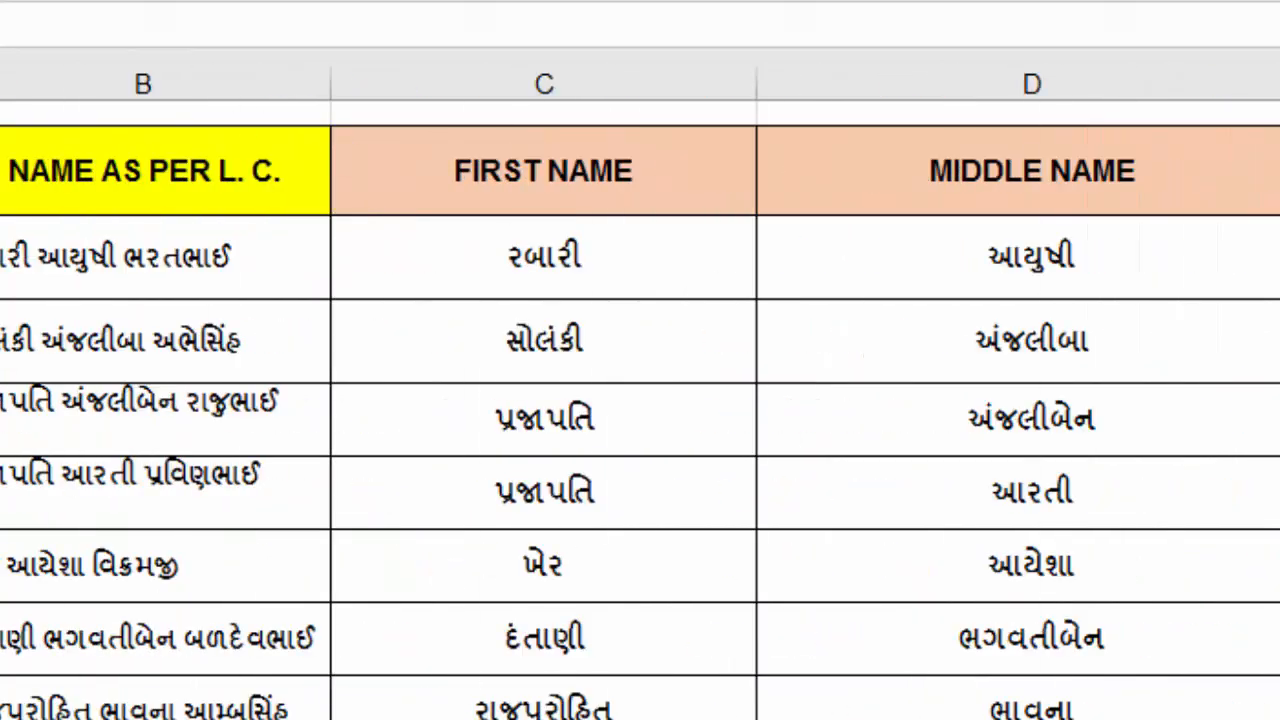
Switch to the Camtasia Studio window from the taskbar
mouse_move(348, 718)
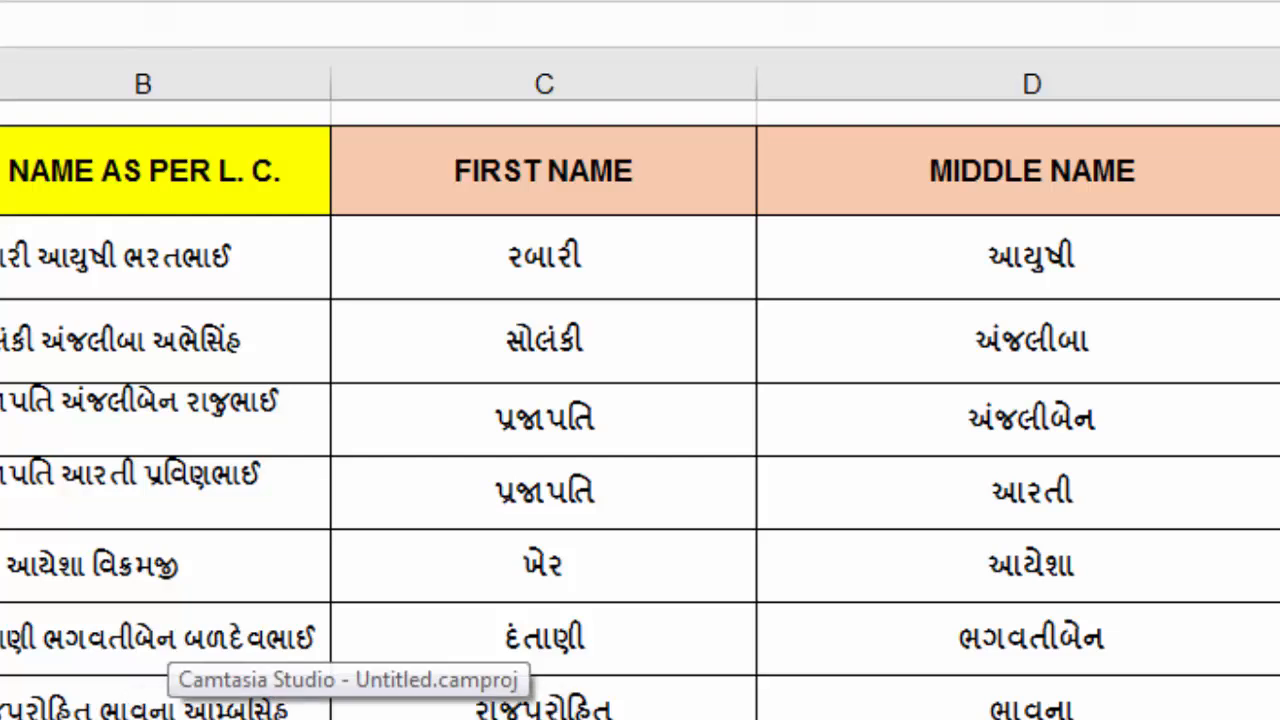
click(348, 708)
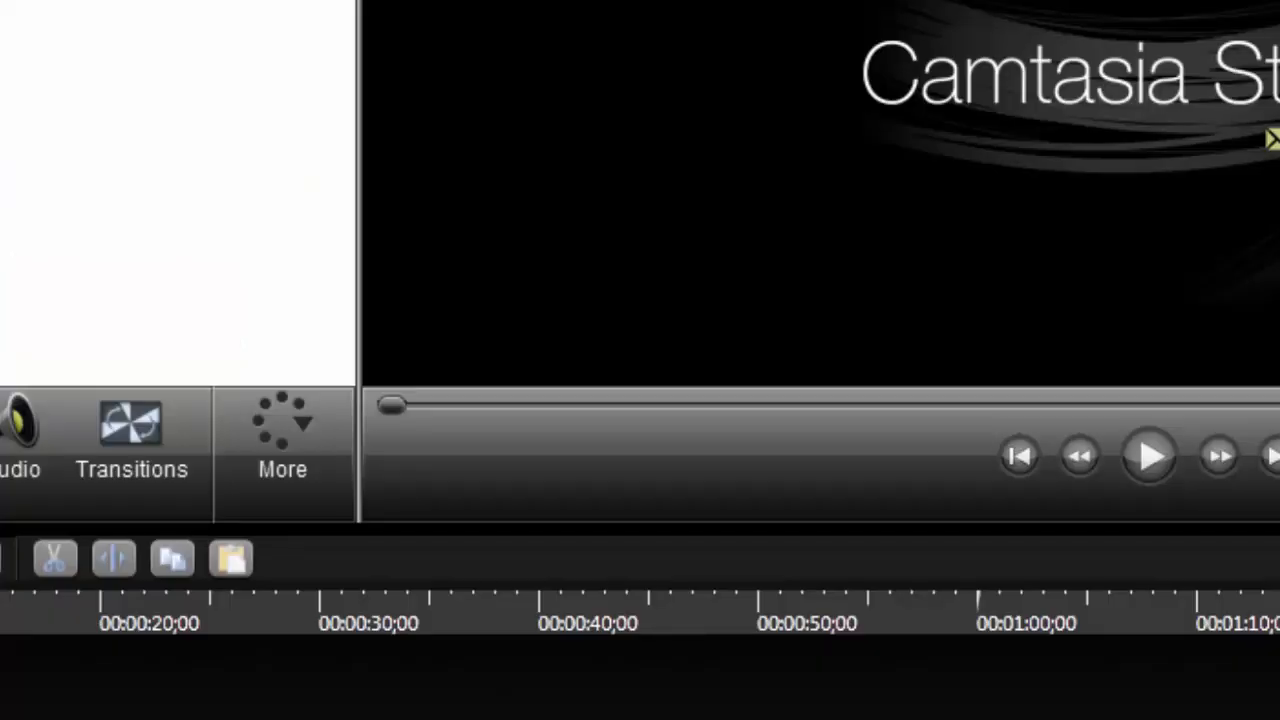